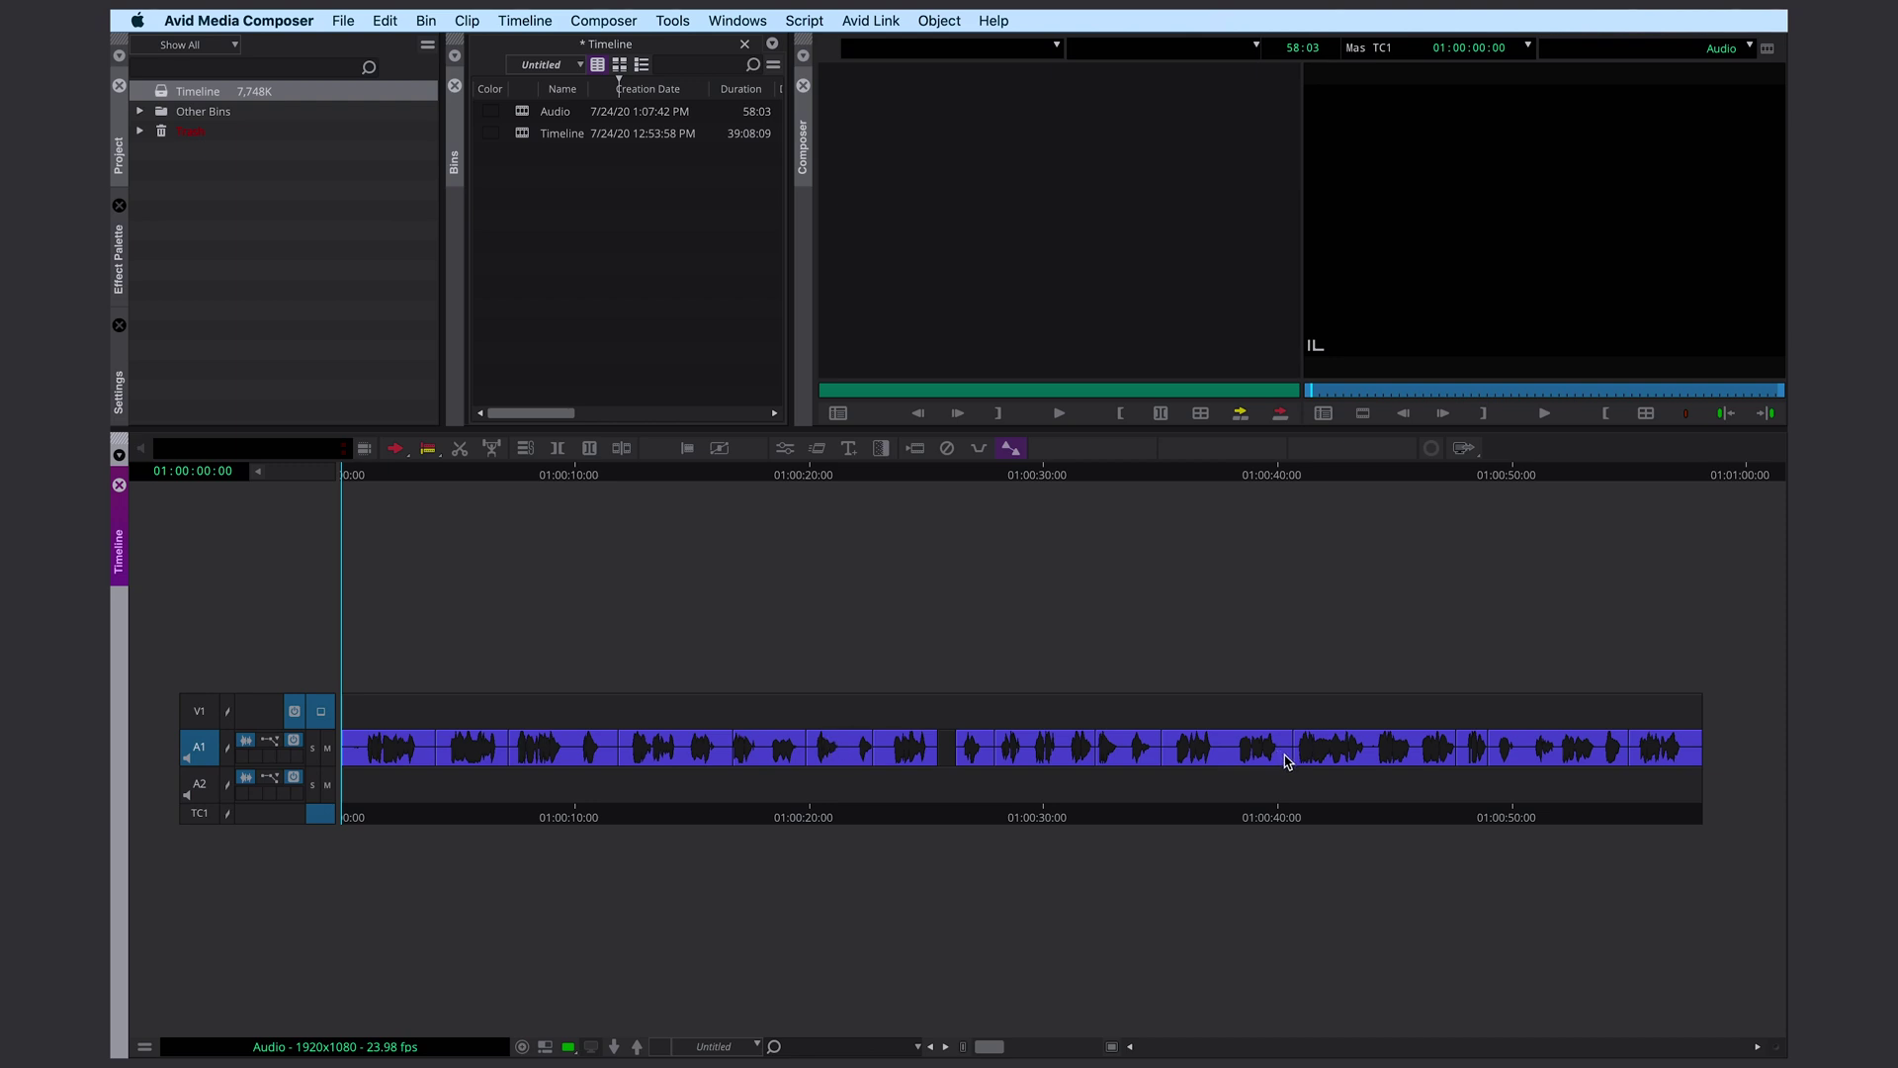
Mark the short stretch from 01:00:37:21 to 01:00:38:02 and play the audio after it.
click(1229, 760)
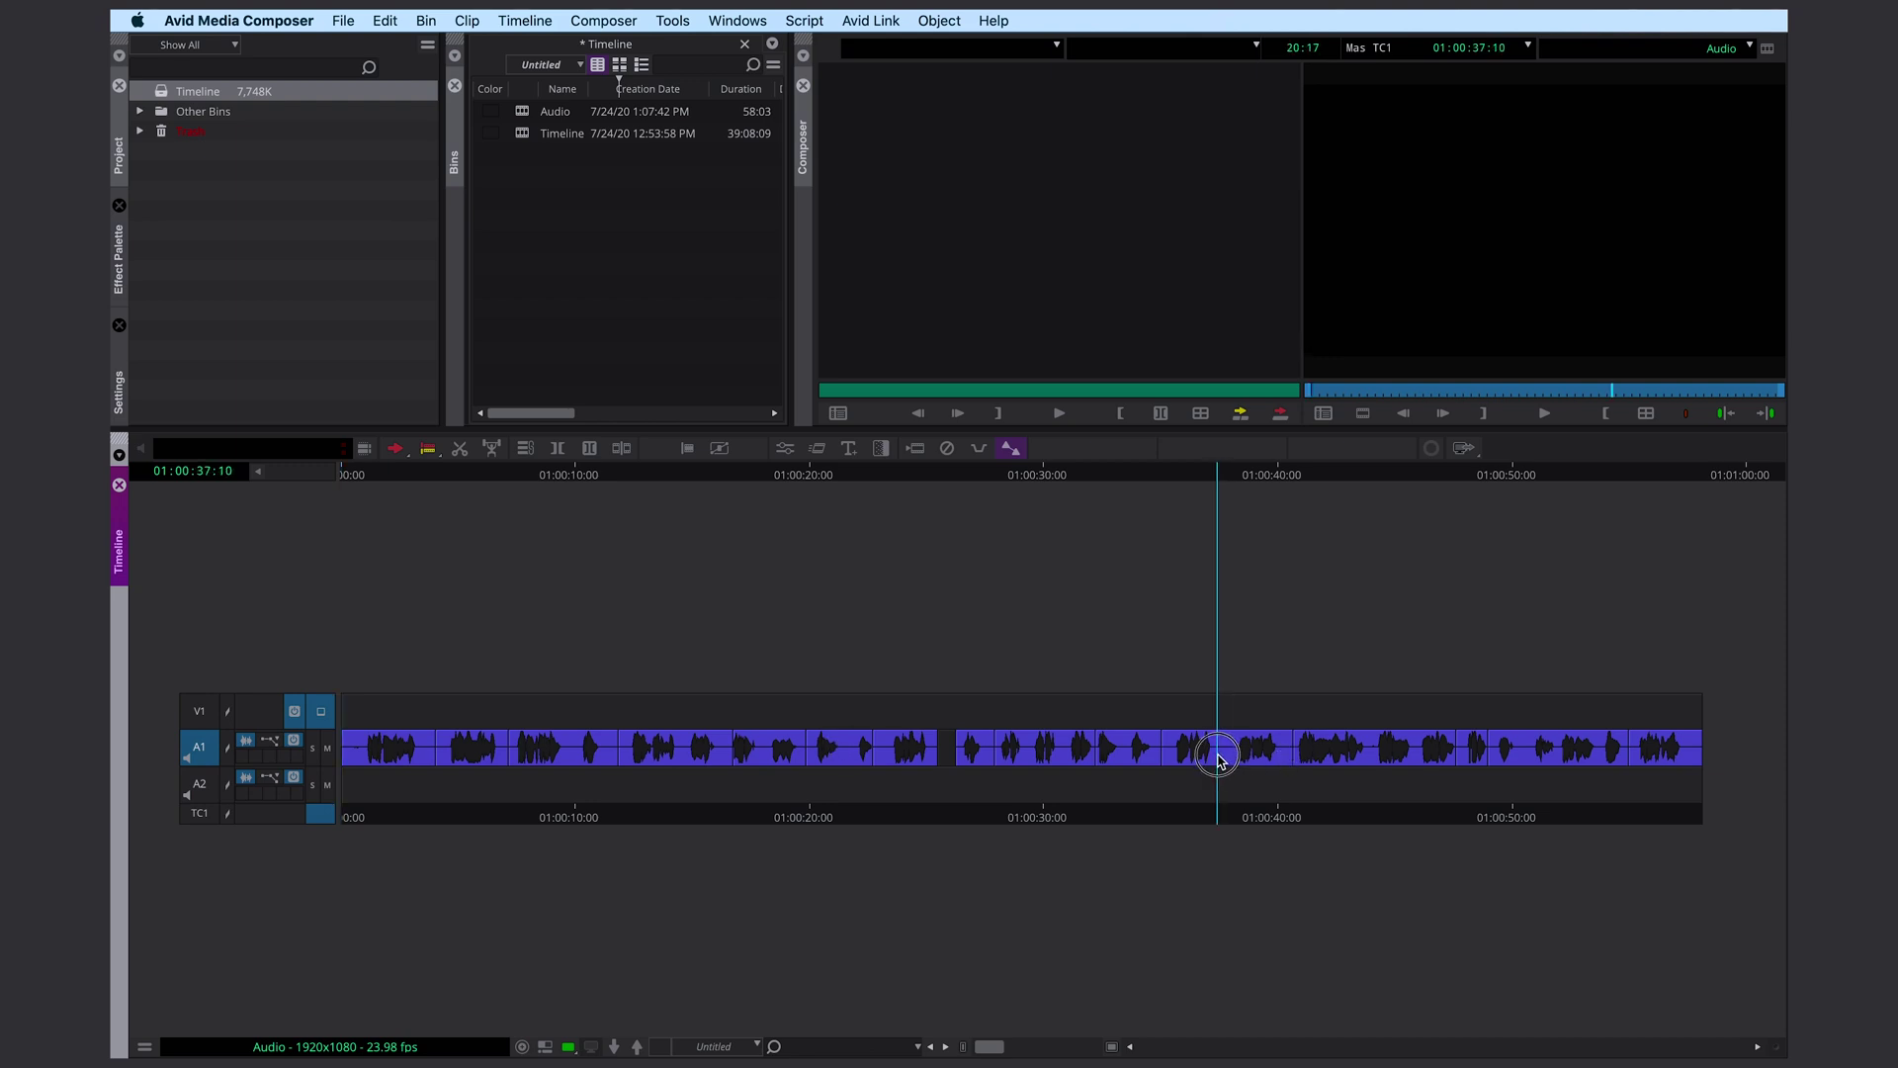
key(o)
click(1234, 762)
key(i)
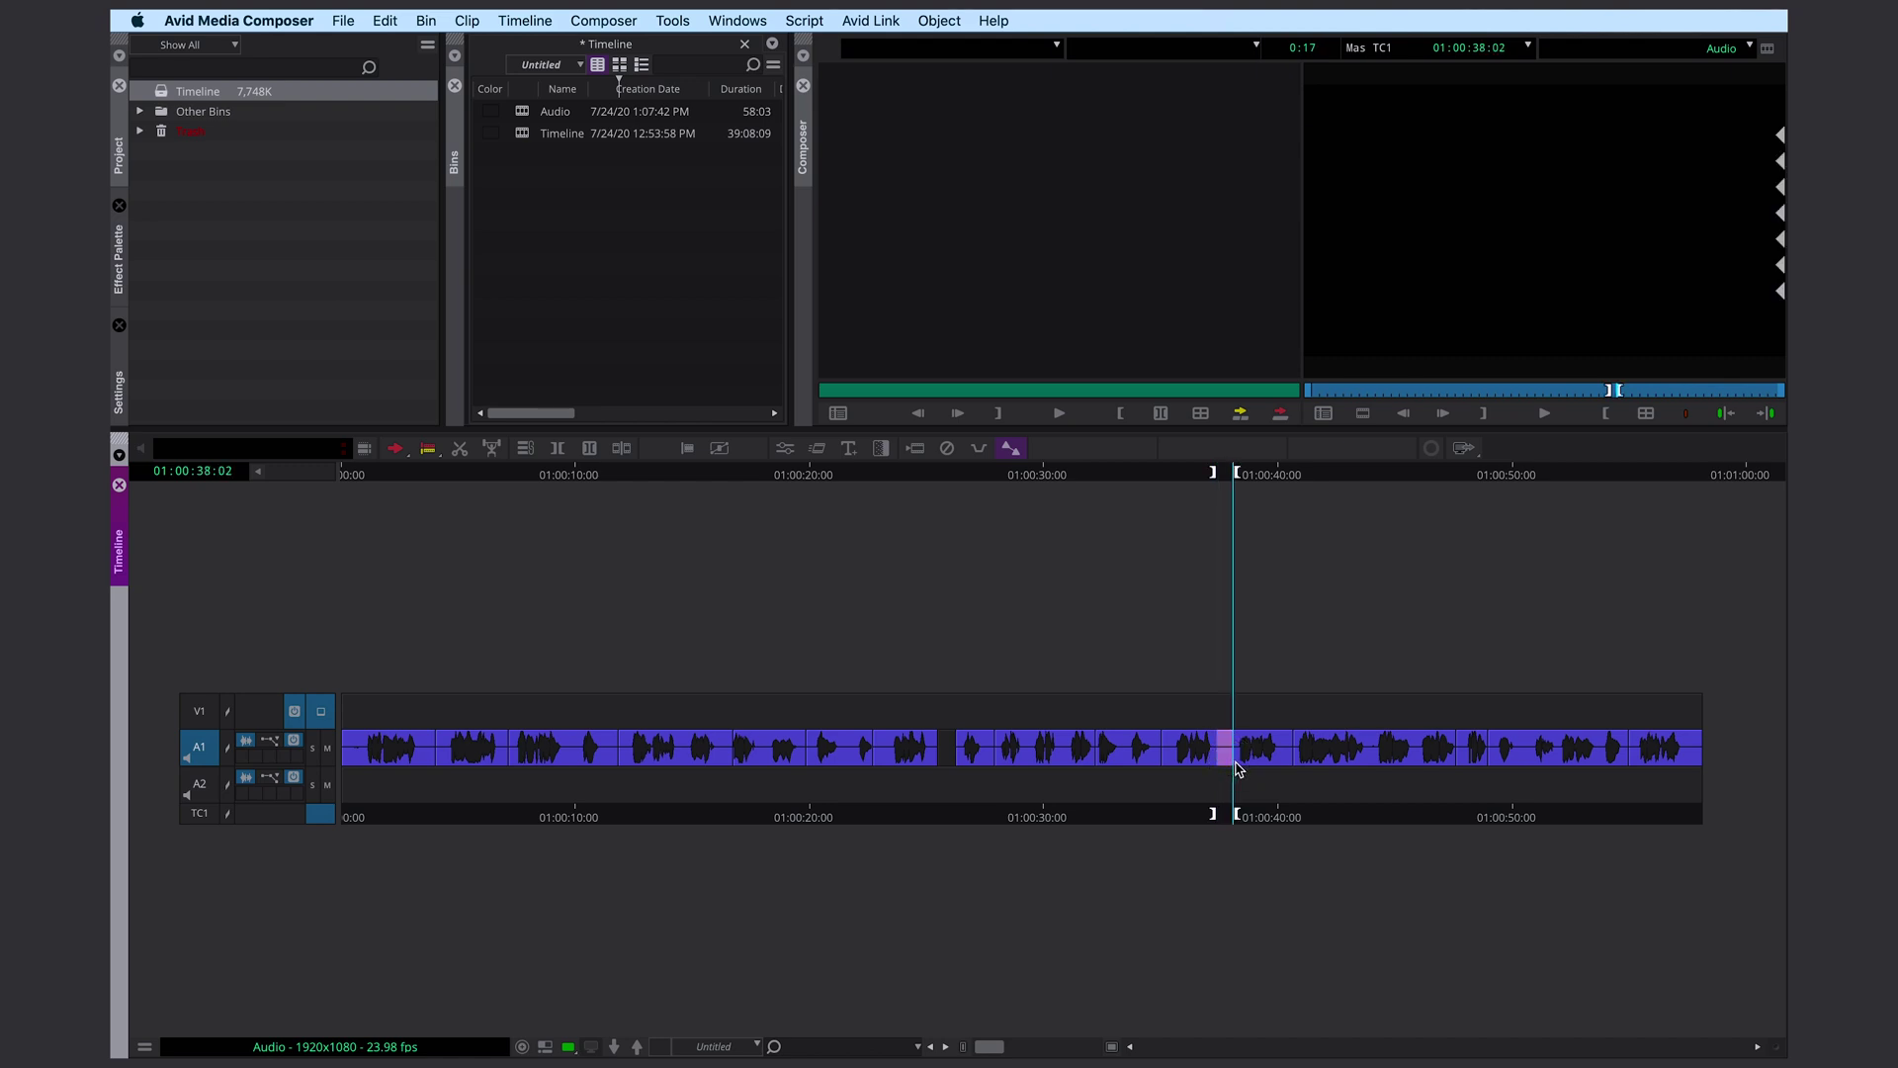
drag(1254, 766, 1283, 766)
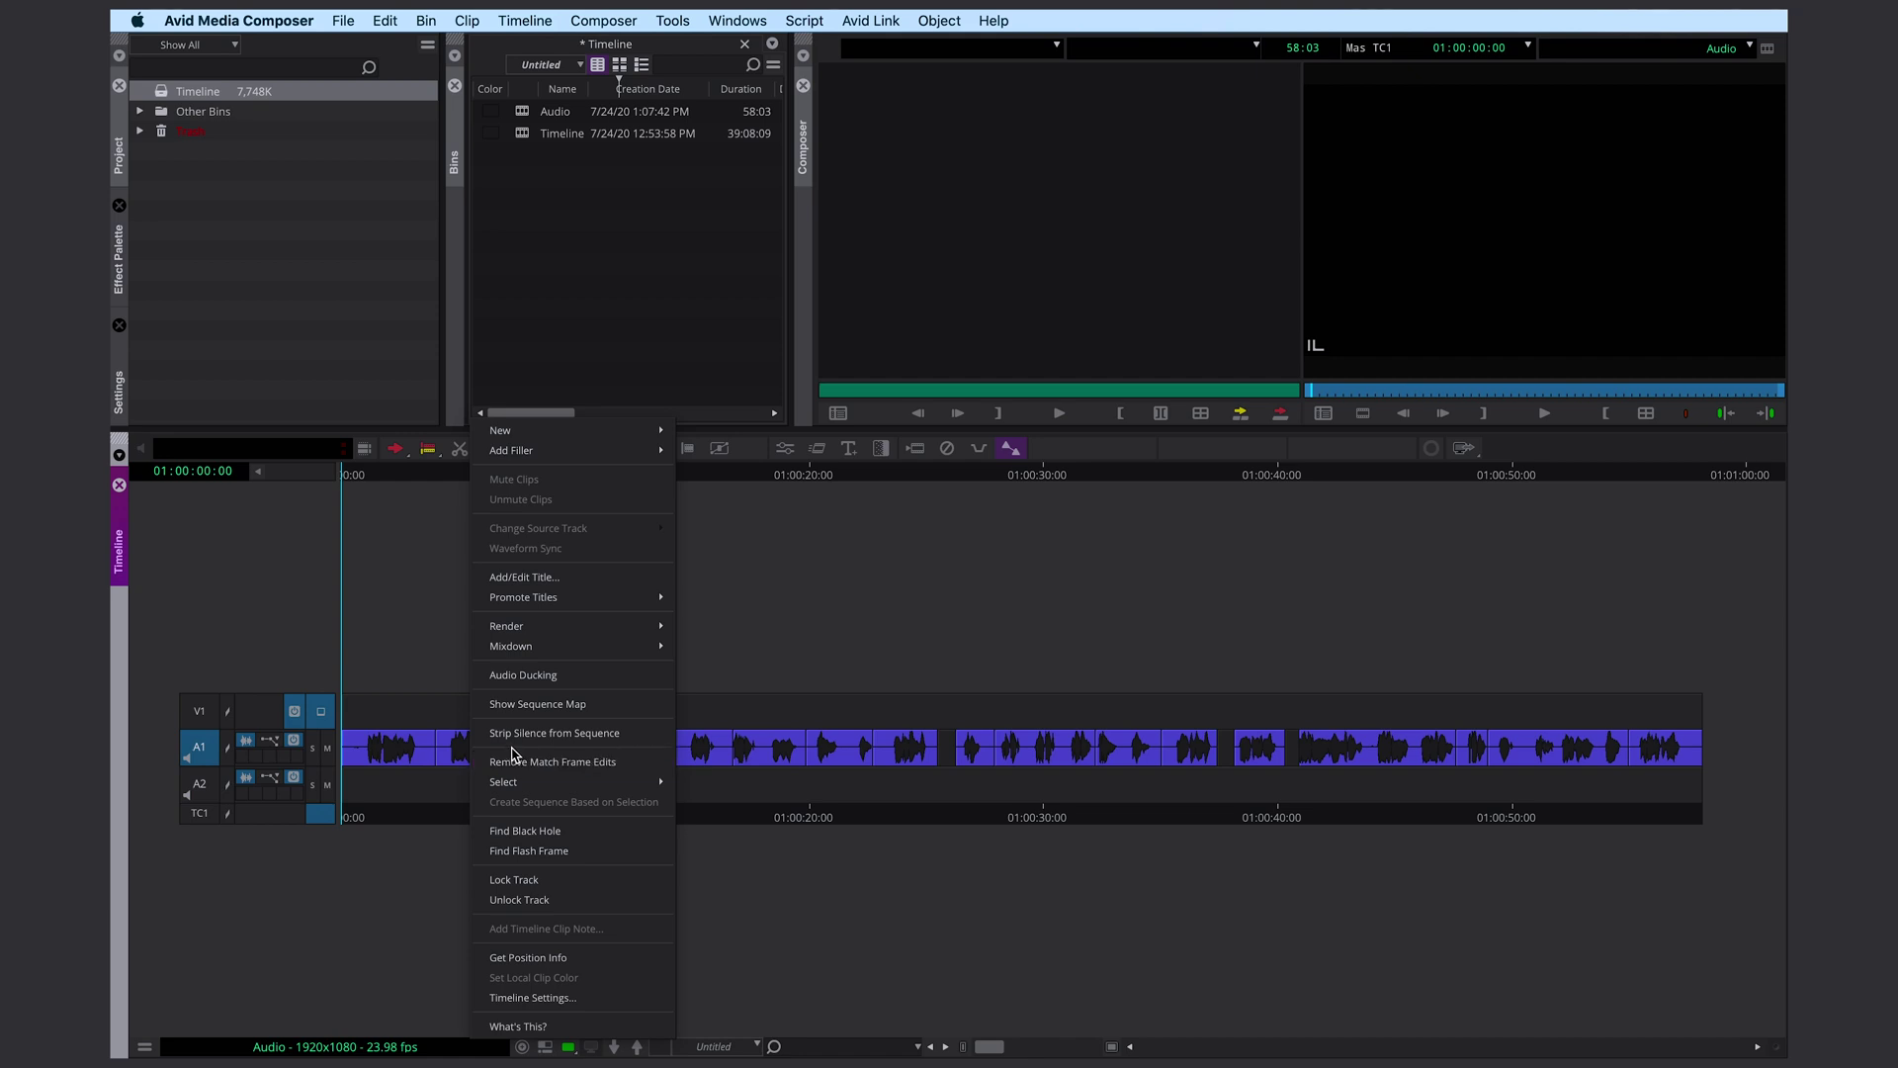
Strip silence from the A1 audio at the default -25 dBFS threshold and 500 ms minimum duration.
click(614, 737)
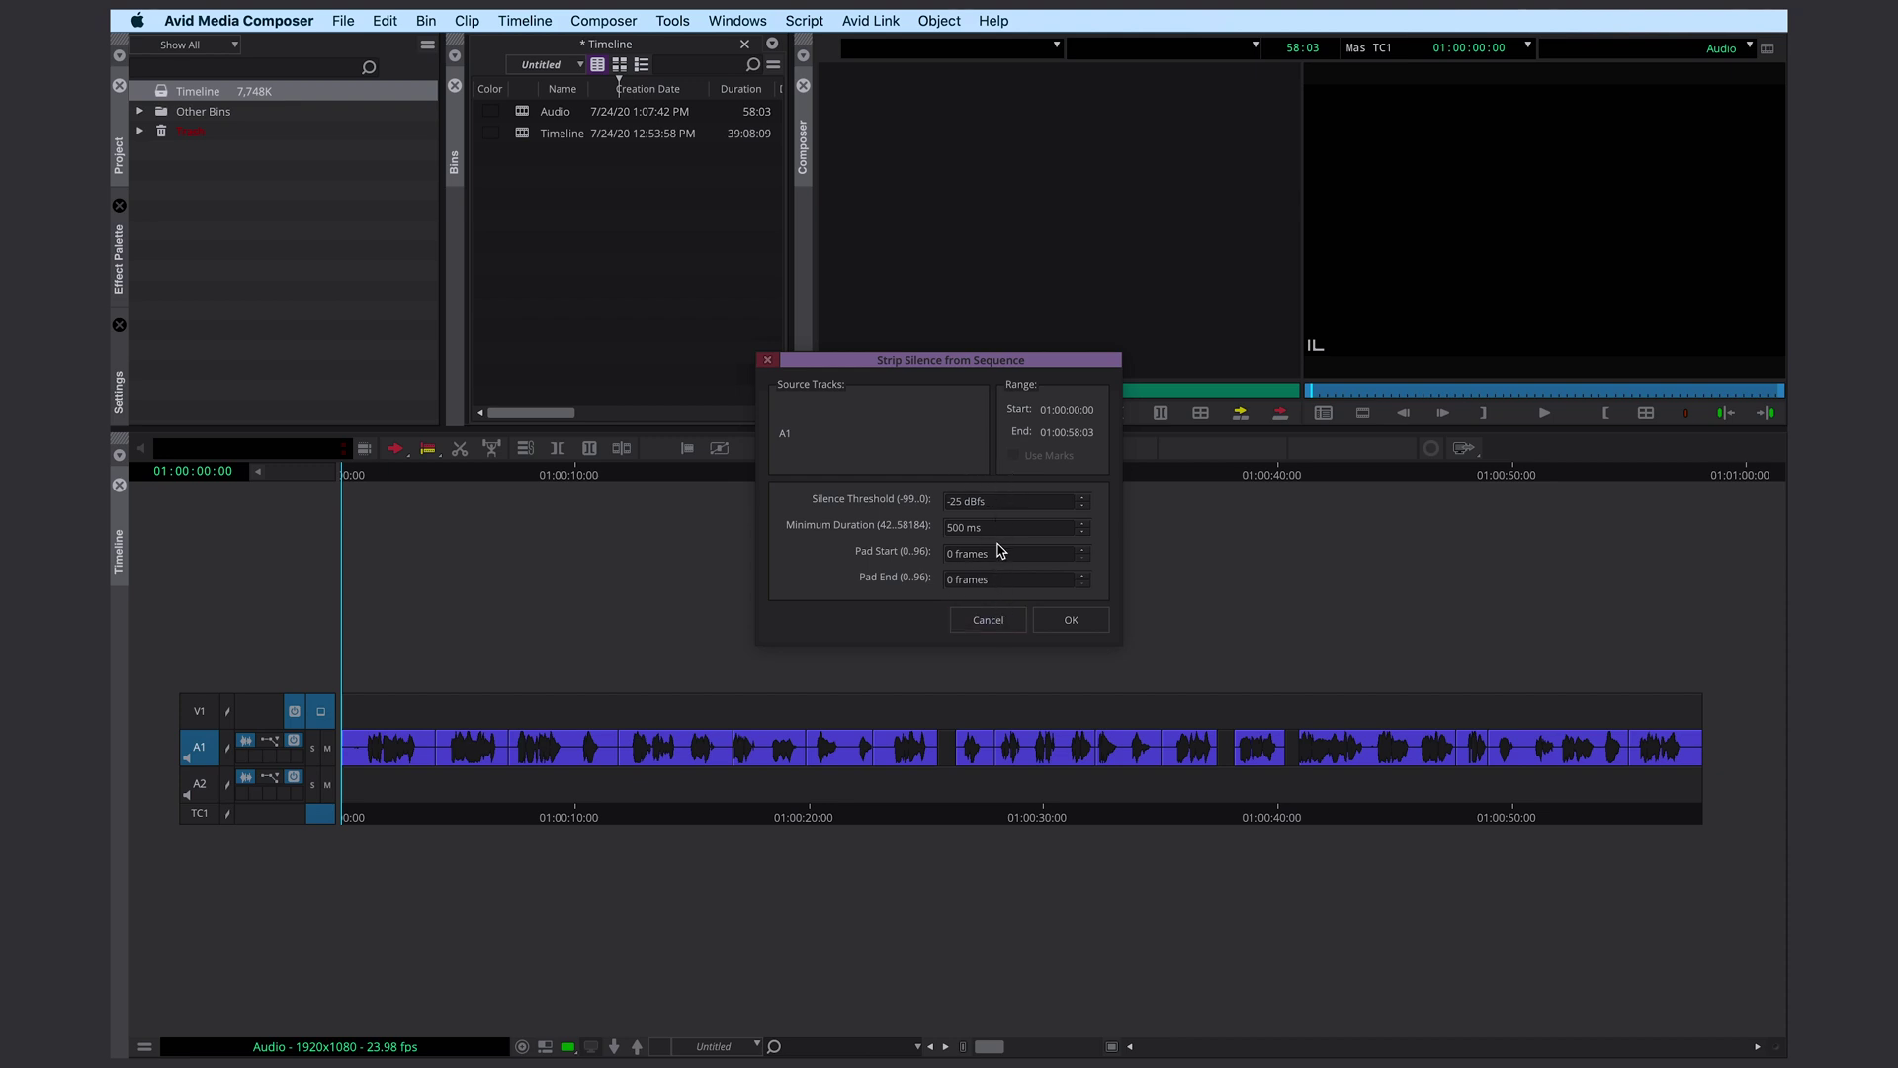
click(1075, 626)
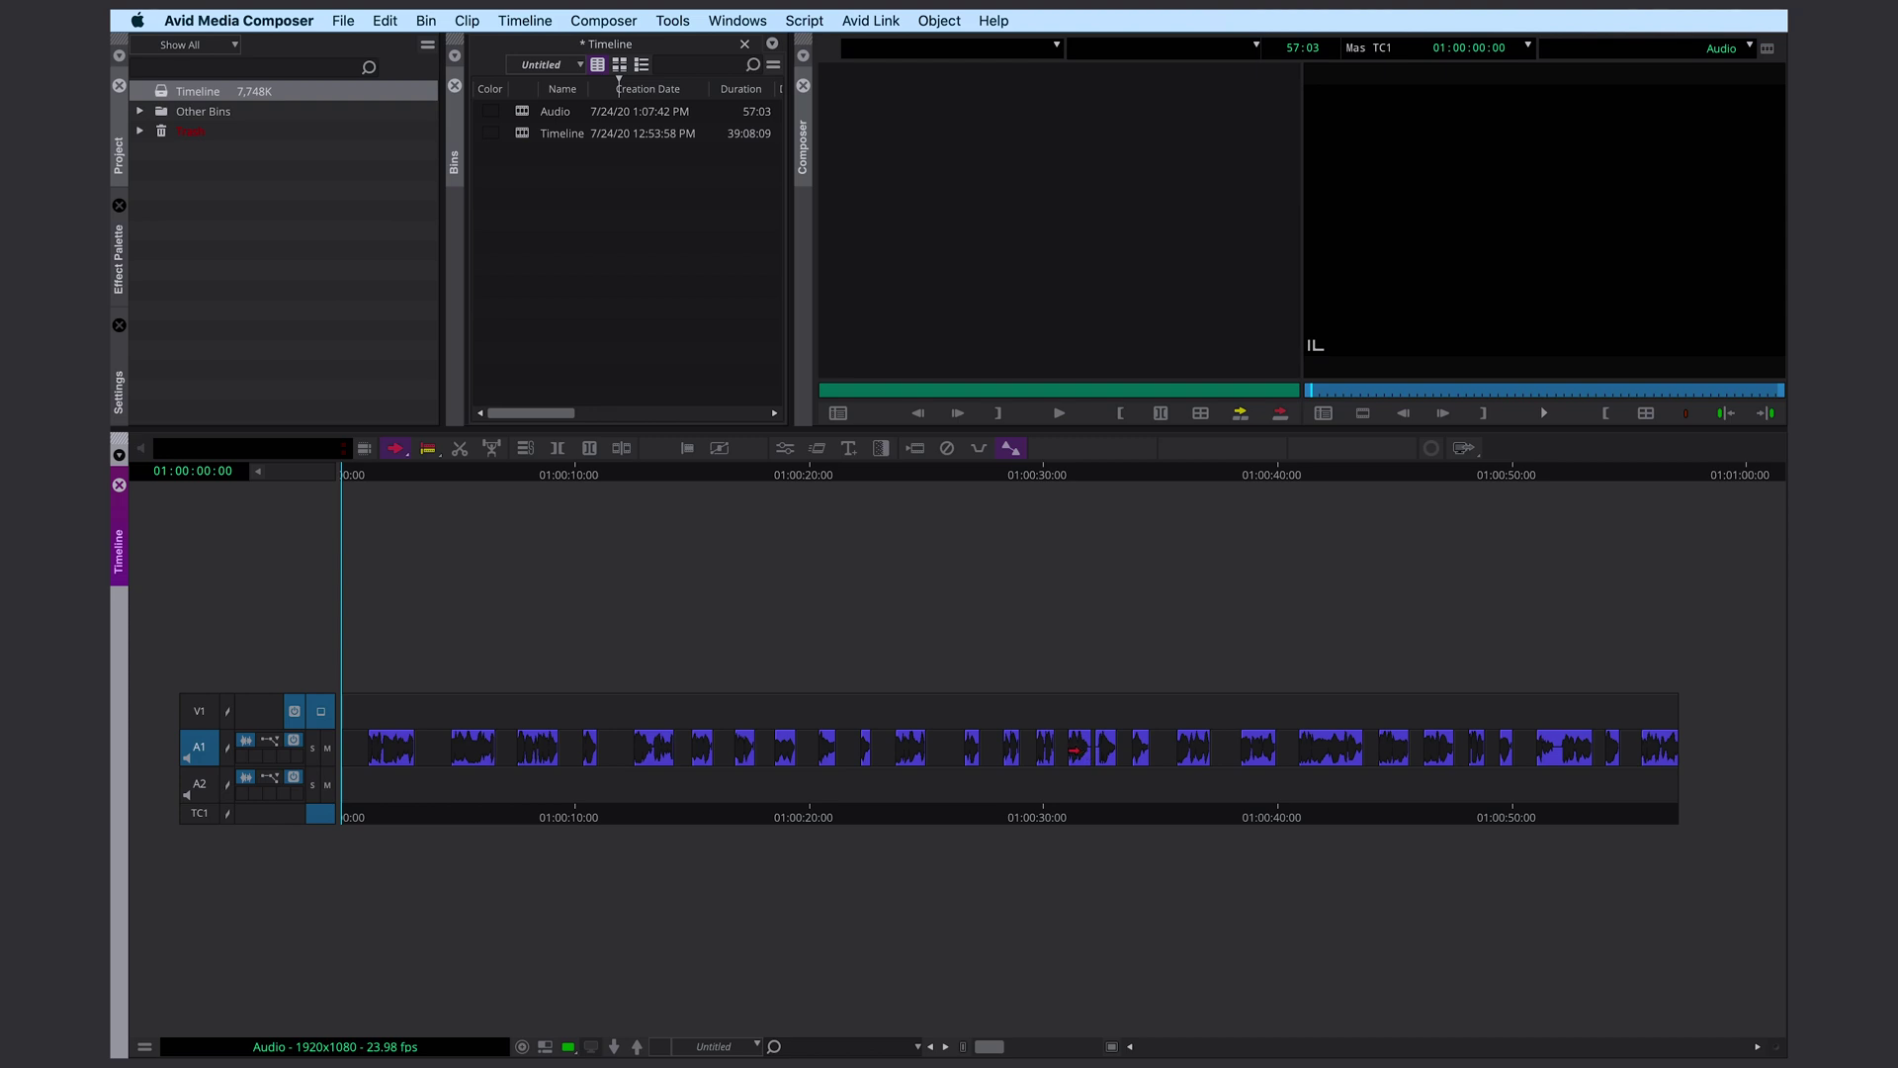
click(1073, 791)
click(1076, 733)
mouse_move(1073, 752)
mouse_down()
mouse_move(1075, 788)
mouse_move(1067, 758)
mouse_up()
click(1073, 754)
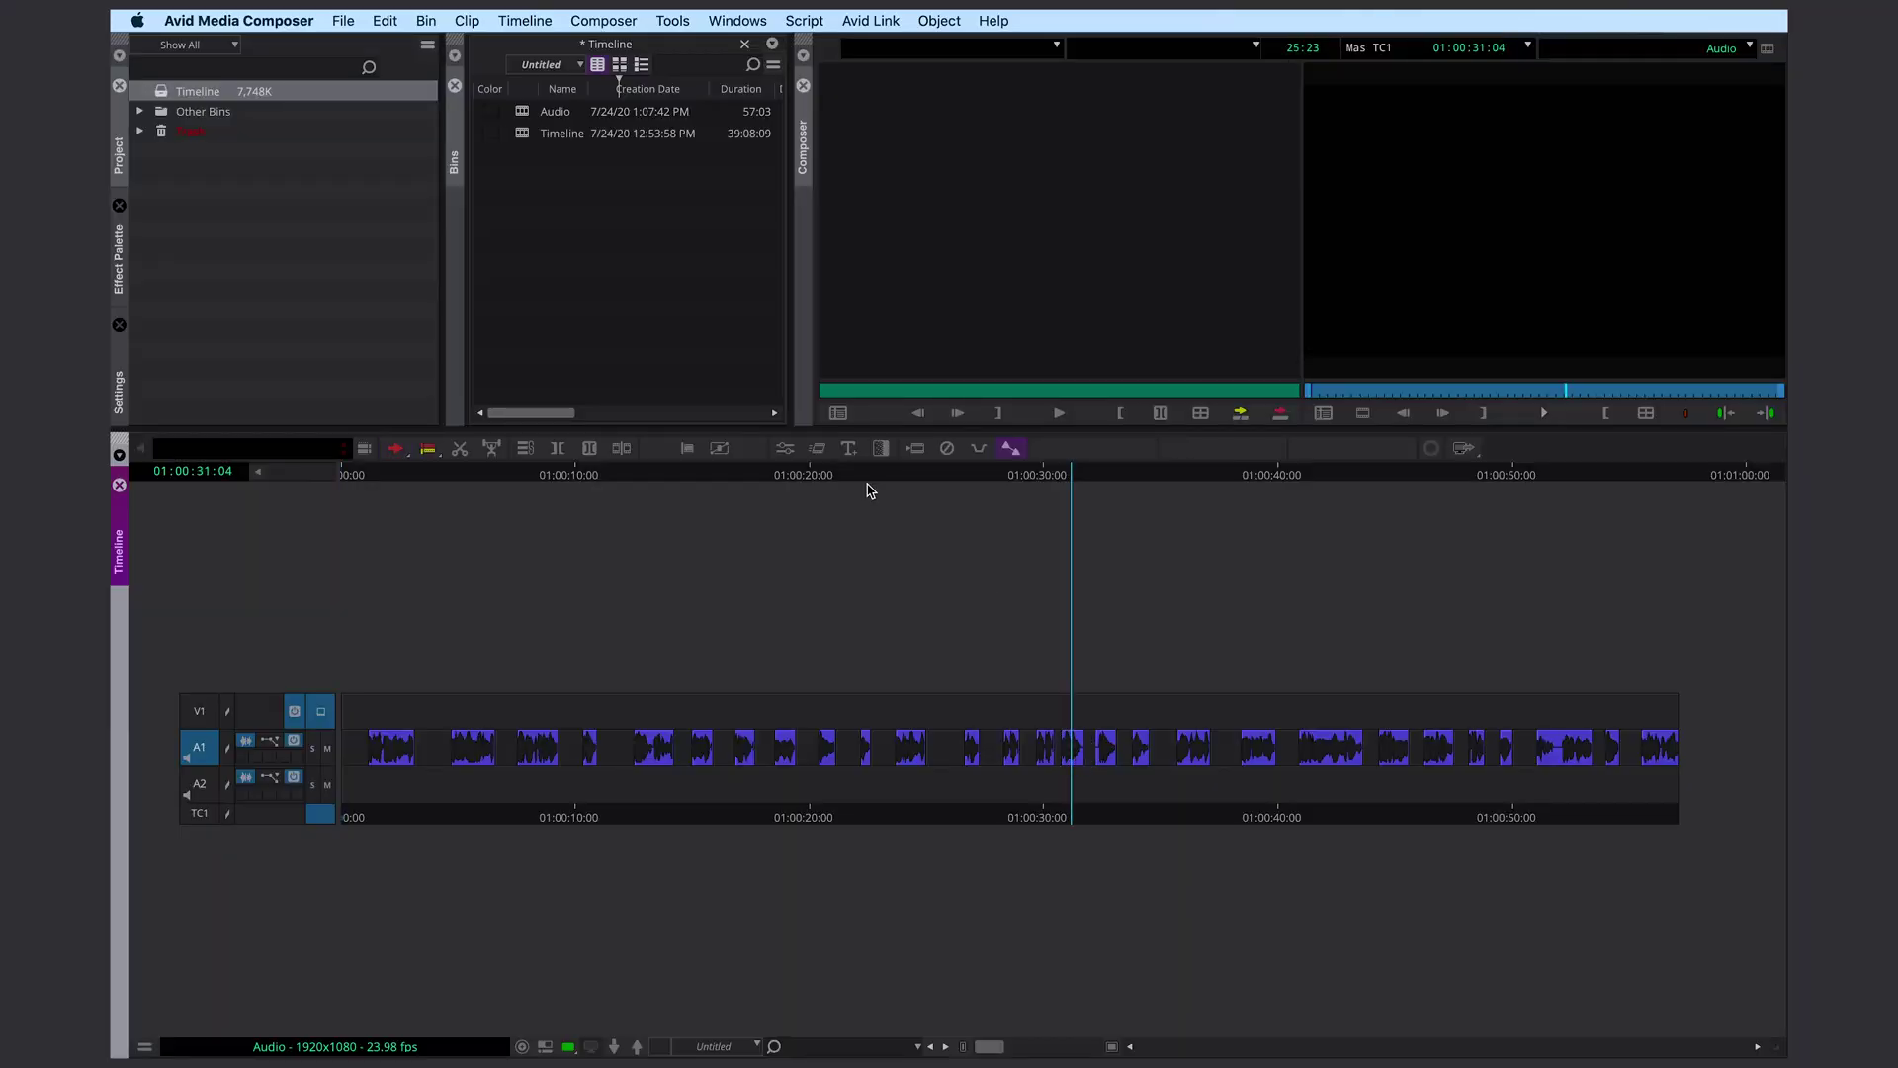
Open the MC English keyboard settings from User settings along with the Command Palette.
click(119, 392)
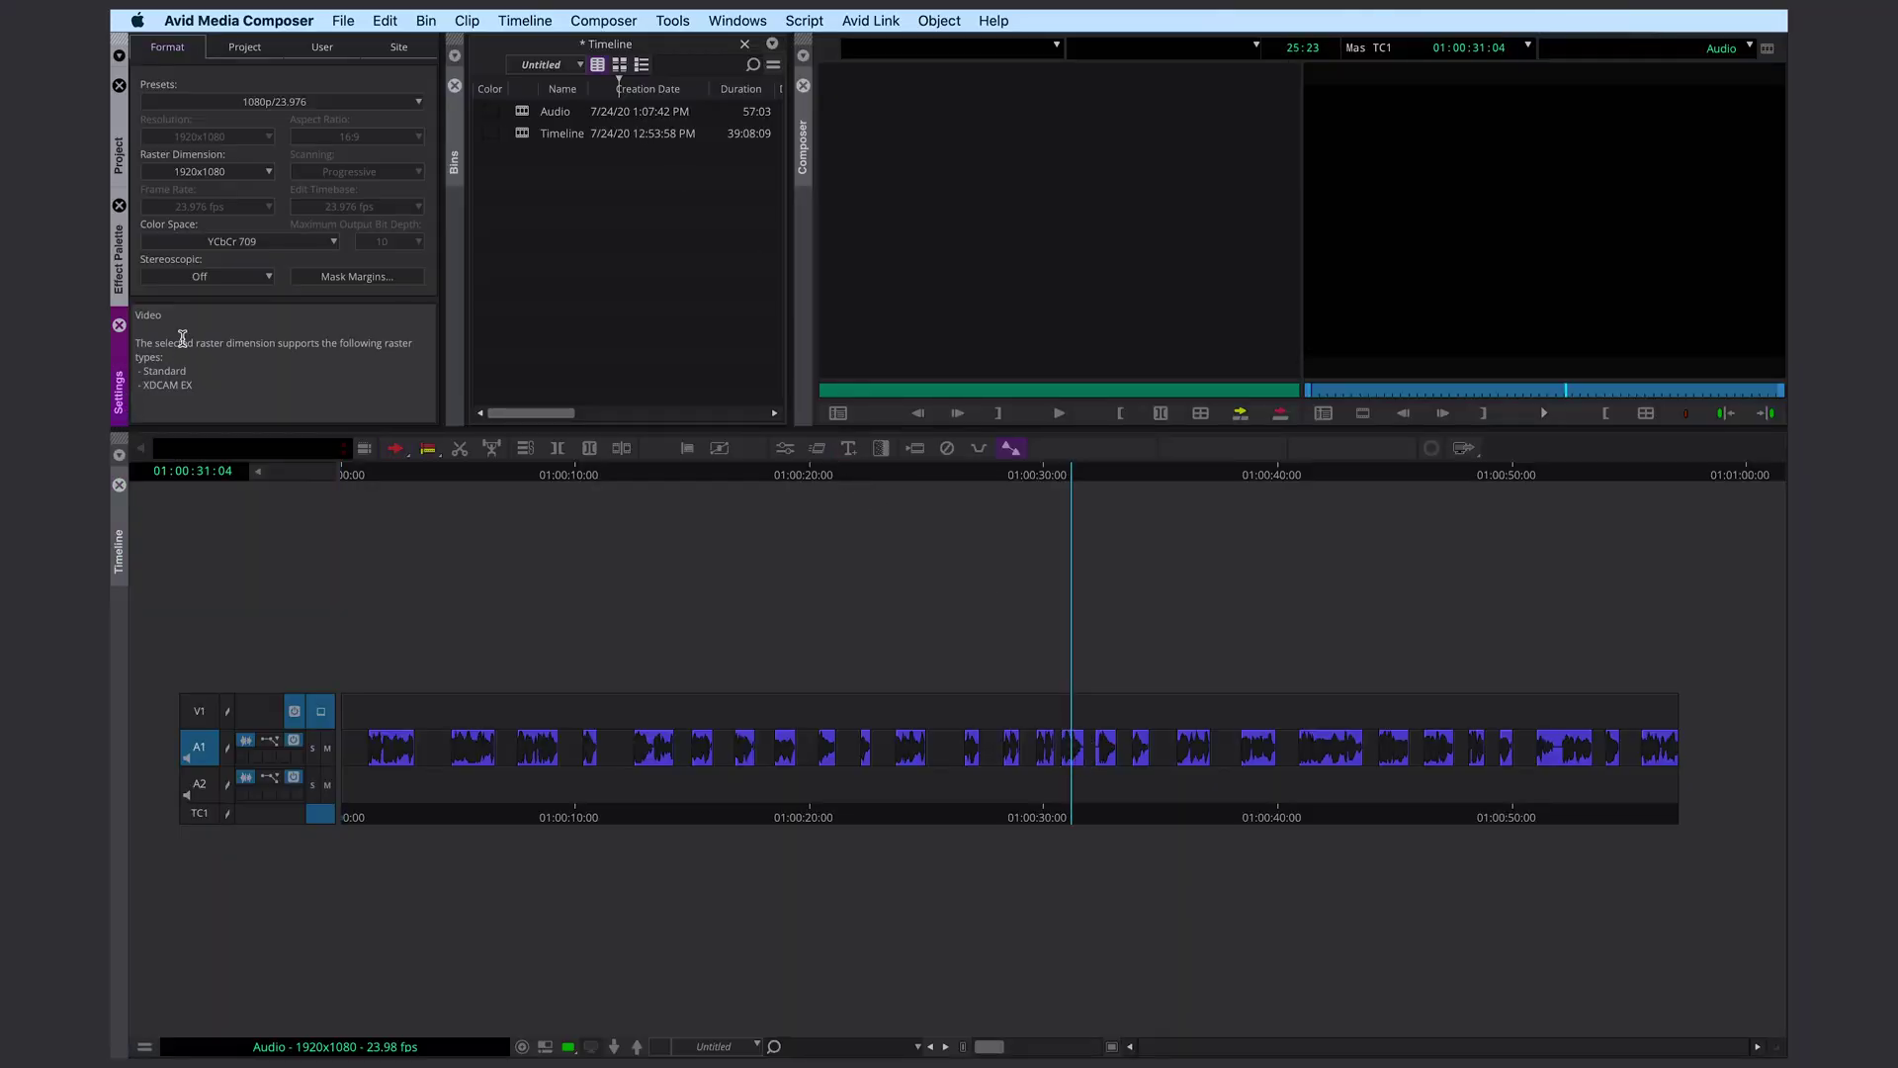
click(322, 47)
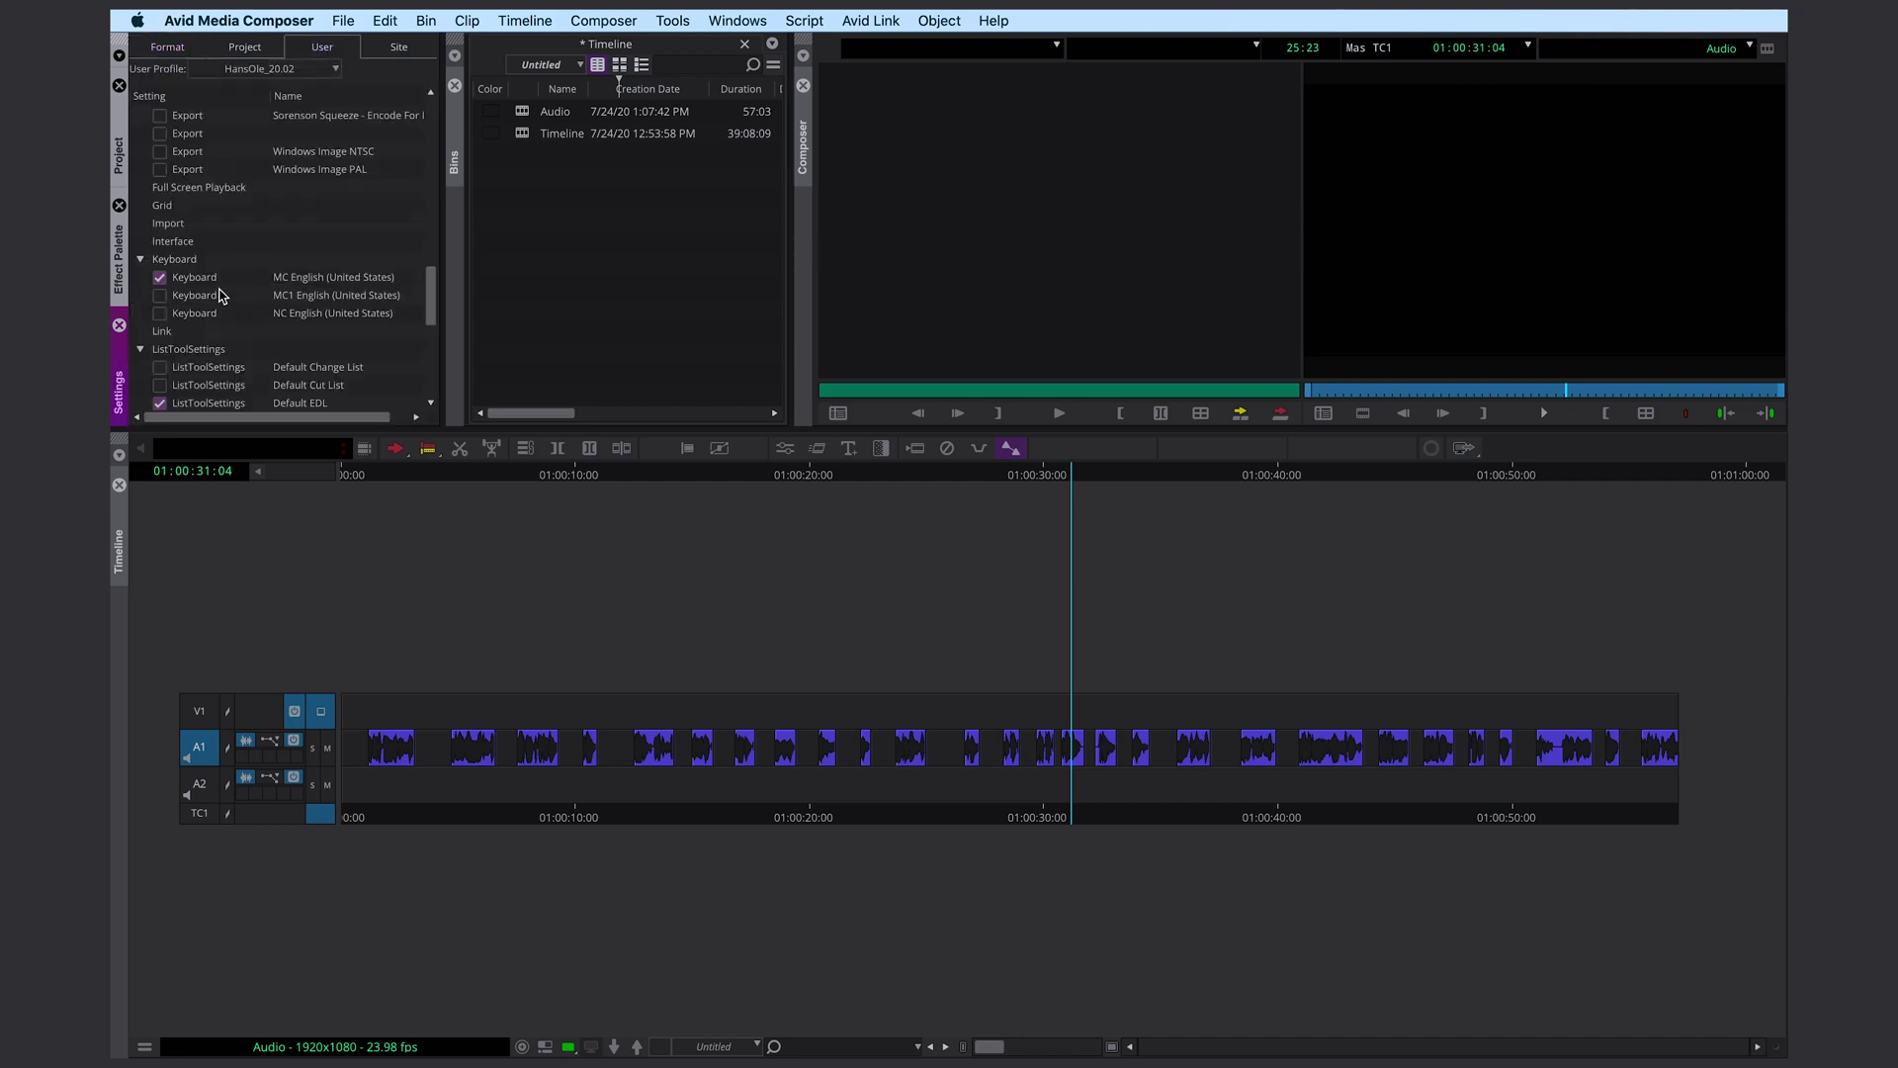
double_click(206, 280)
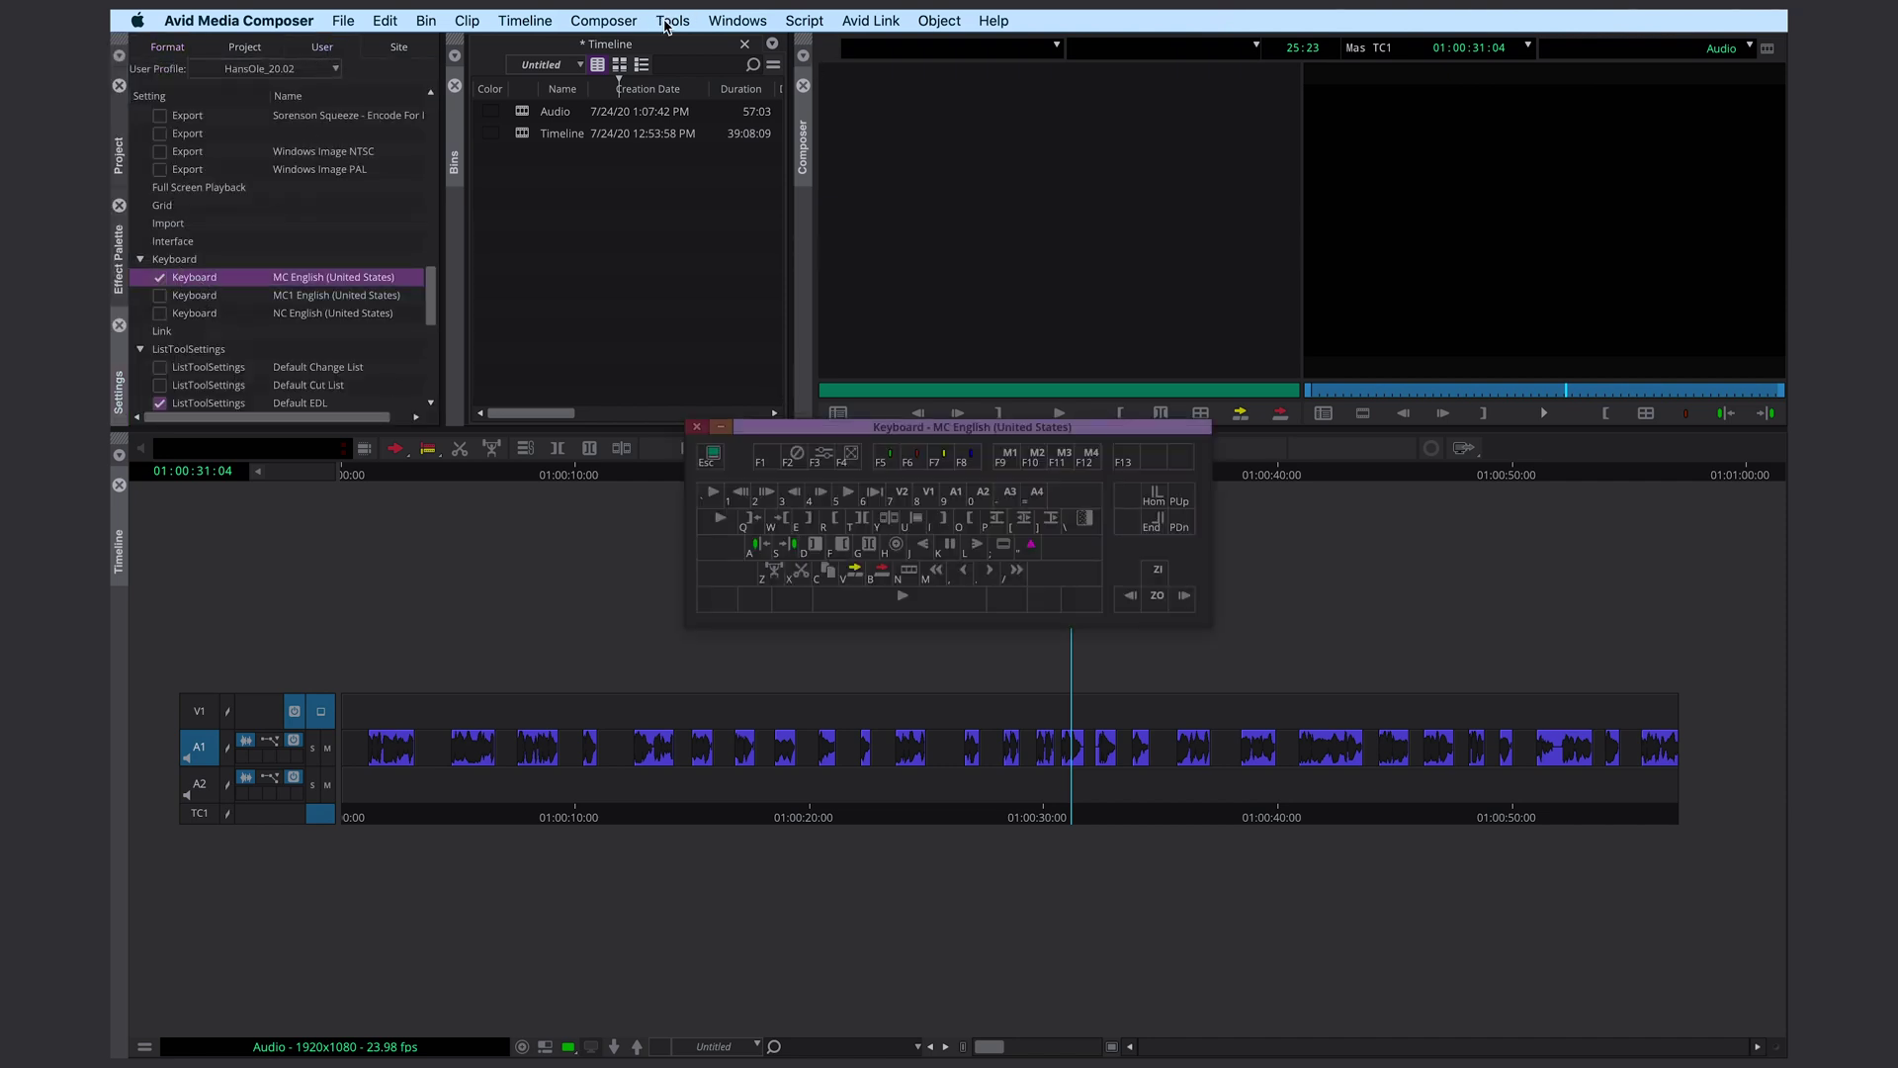
click(670, 21)
click(761, 641)
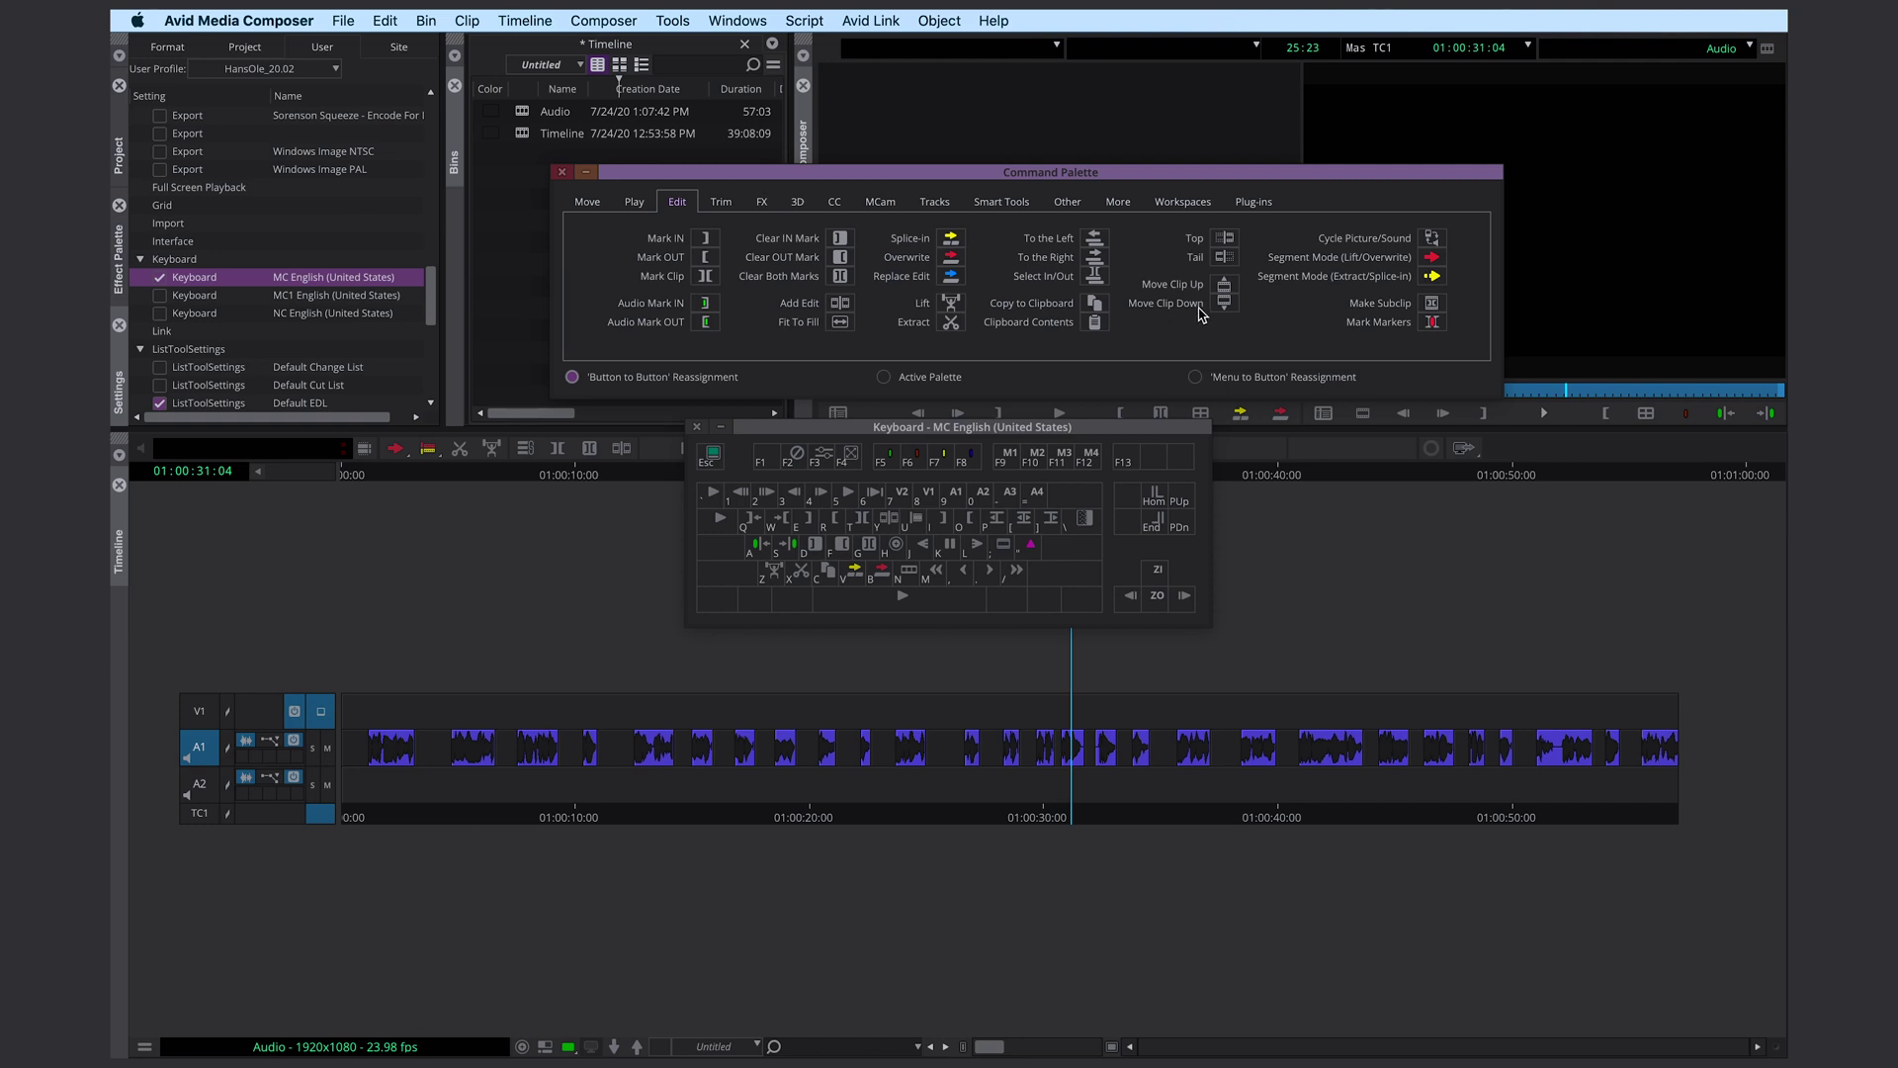
Map Move Clip Up to Shift+1 on the keyboard, then close both windows.
key(shift)
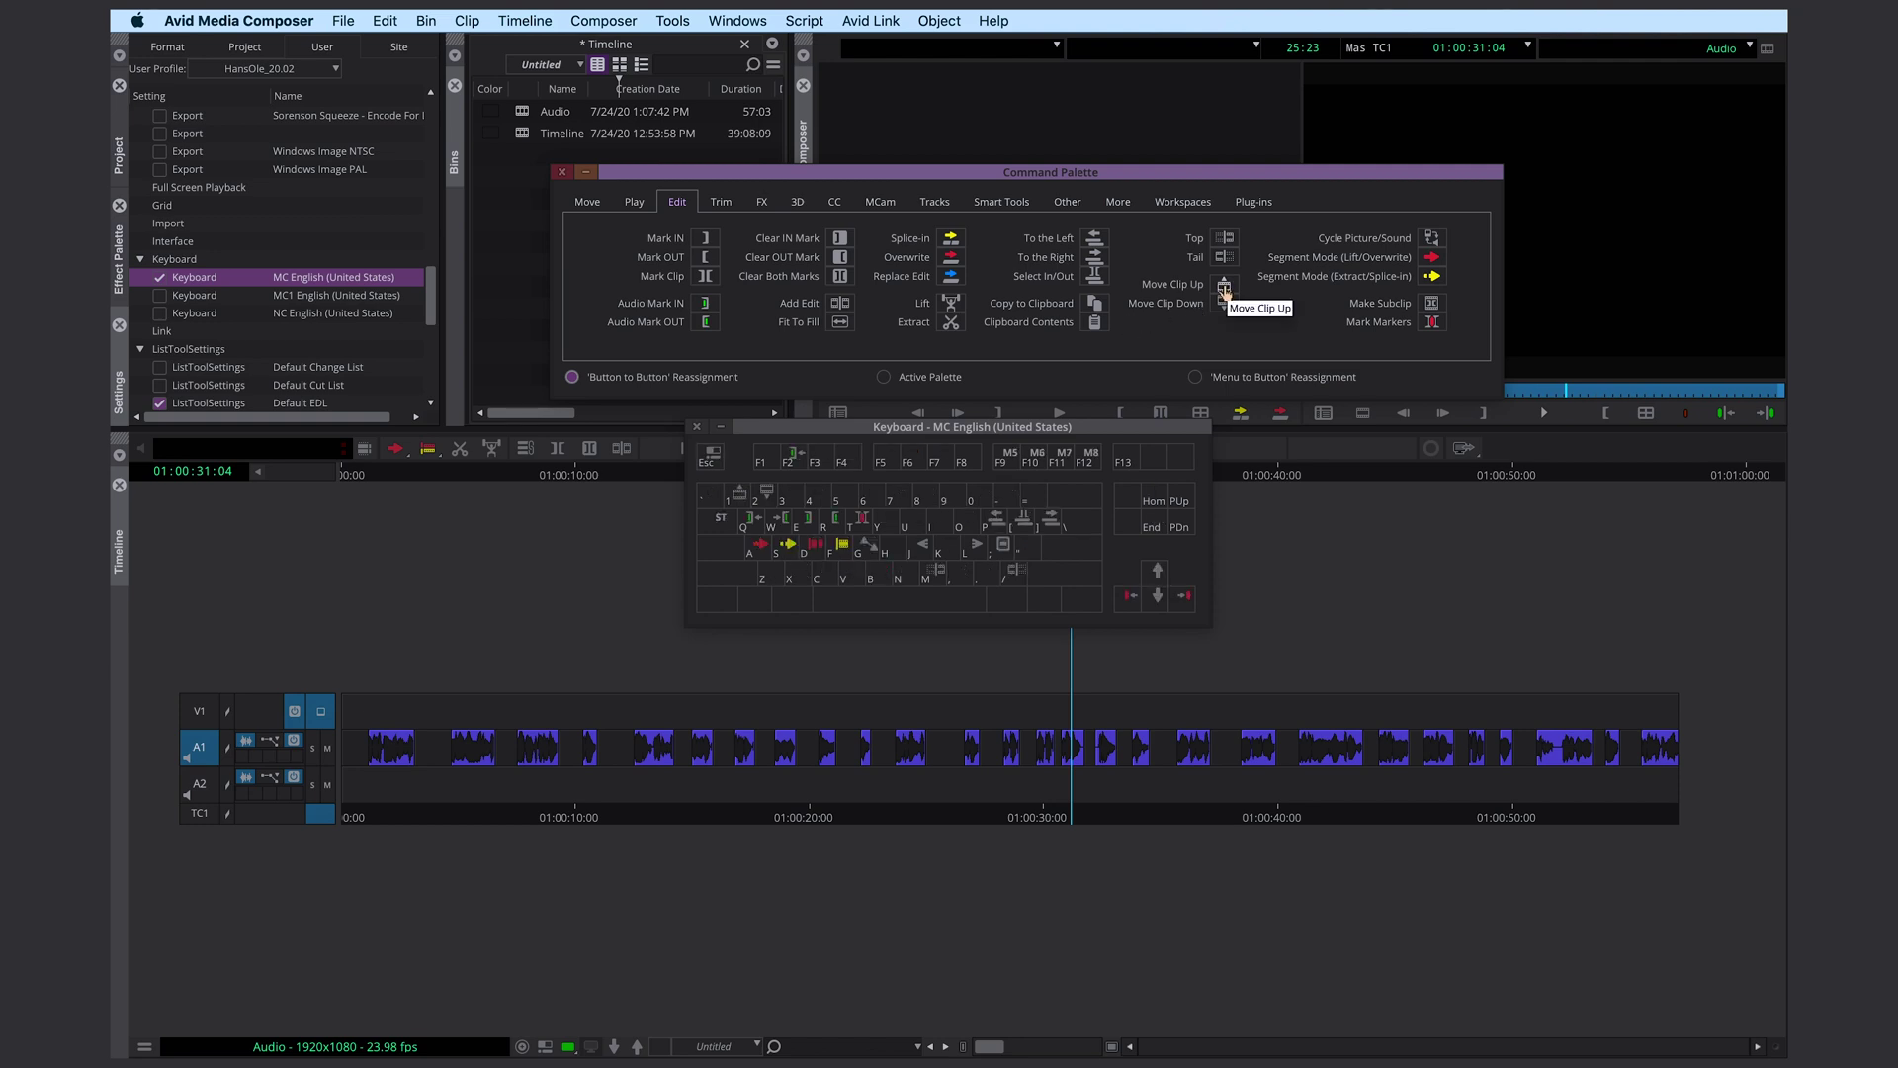
drag(1224, 289, 739, 502)
click(697, 426)
click(562, 172)
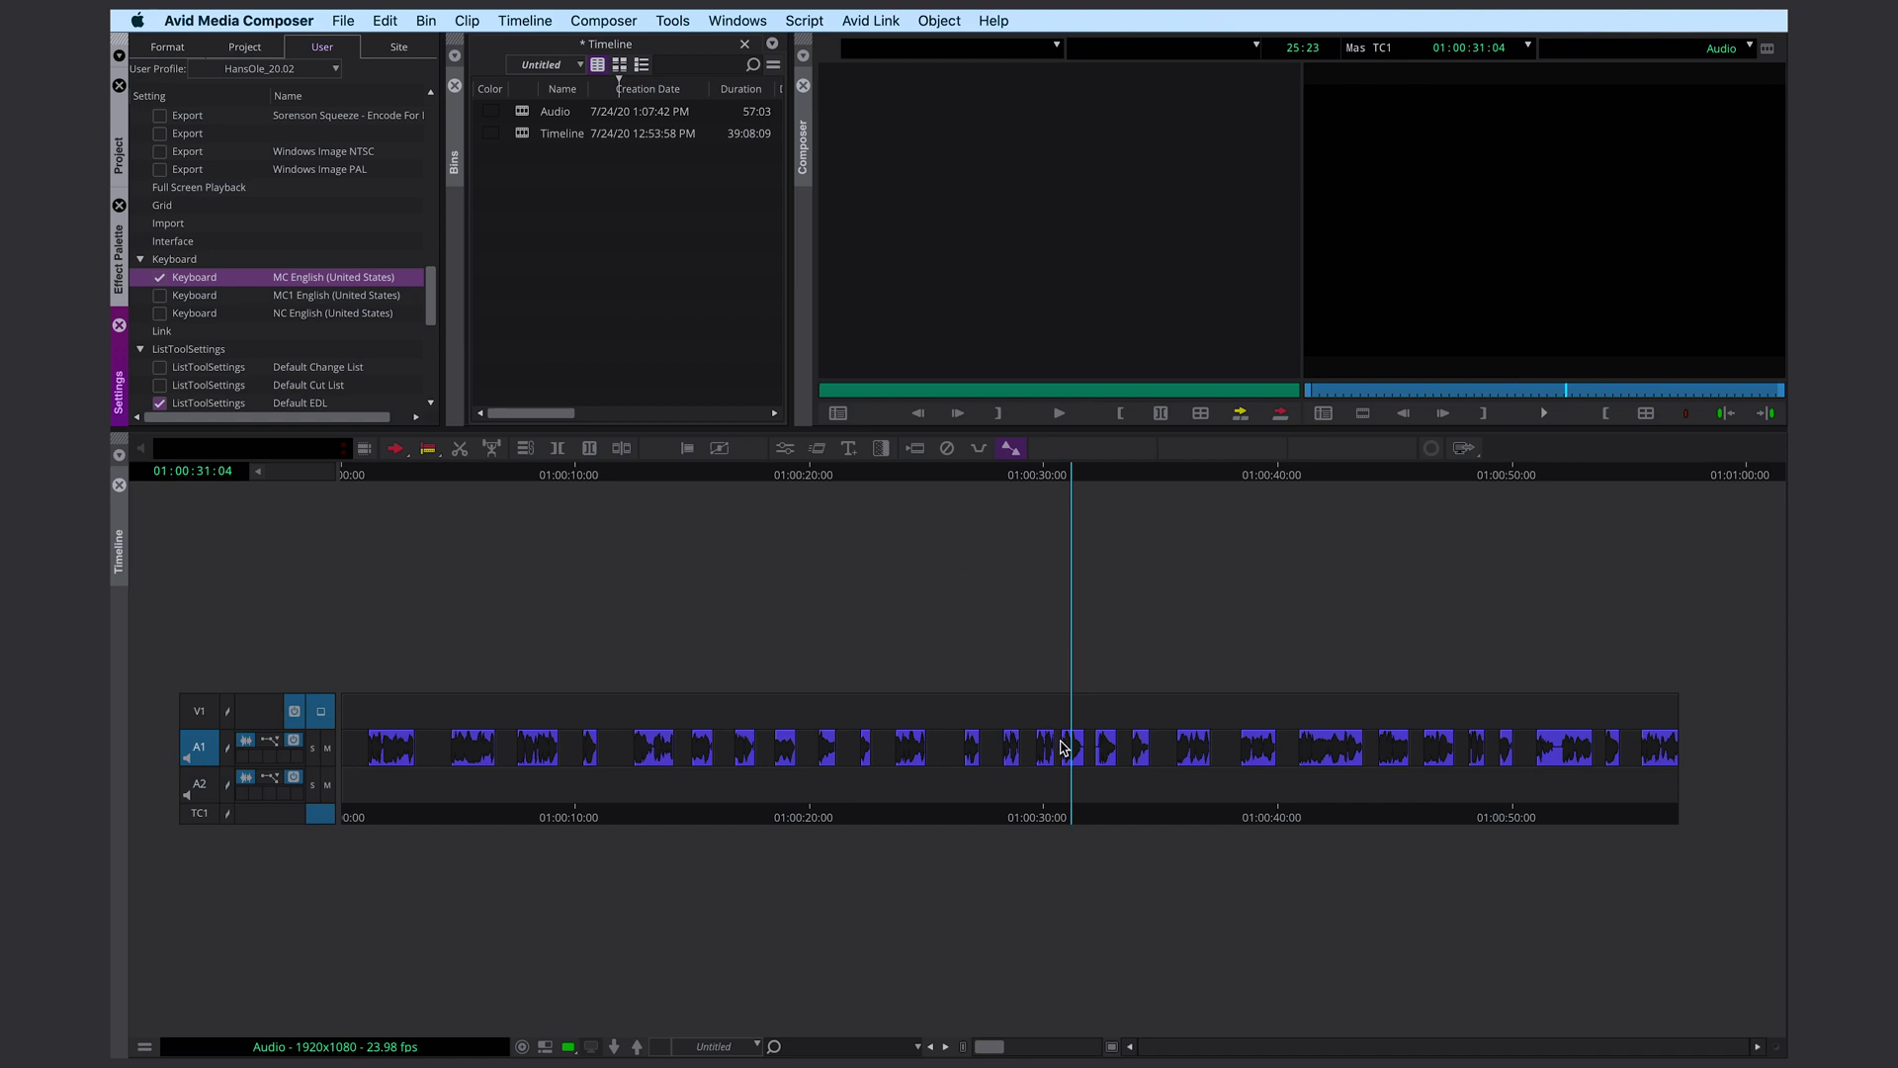
Move the clip at the playhead down to A2 and back up to A1.
click(1067, 748)
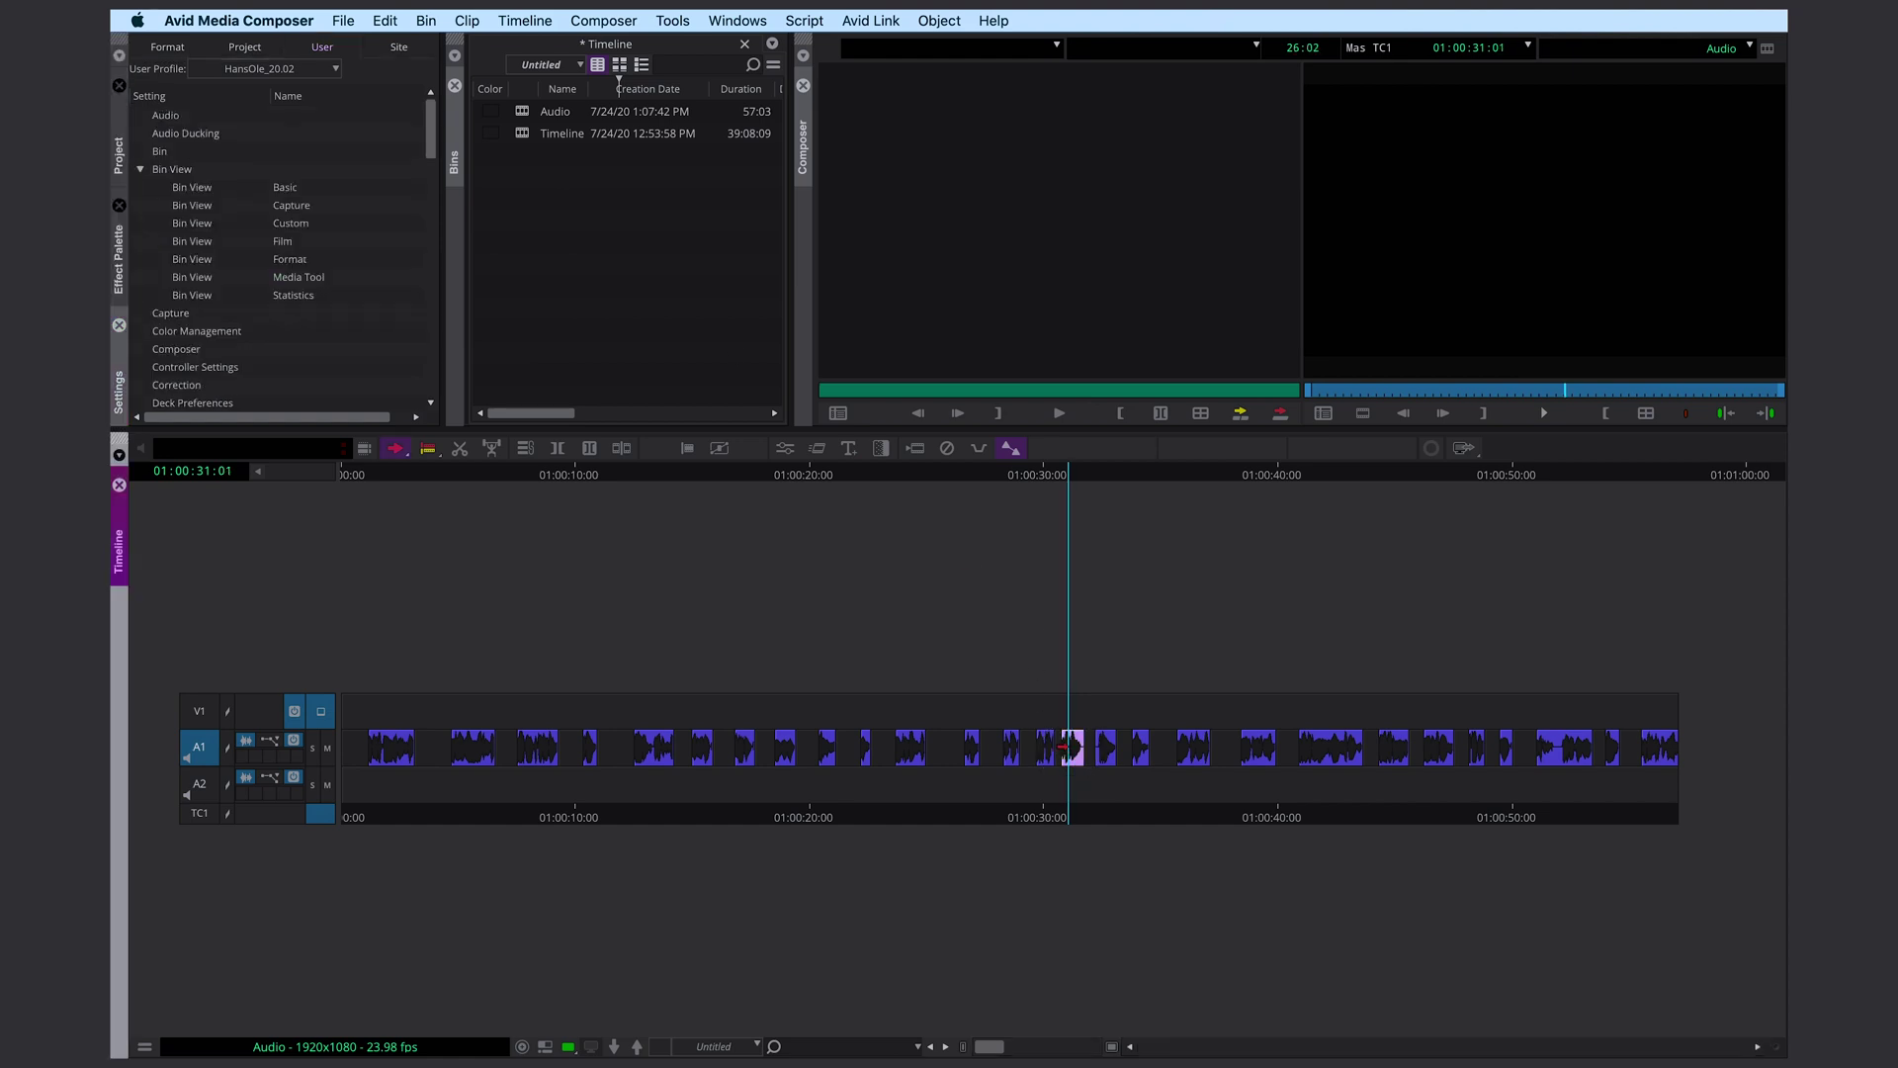
mouse_move(1075, 769)
mouse_down()
mouse_move(1085, 782)
mouse_move(1084, 683)
mouse_move(1084, 769)
mouse_up()
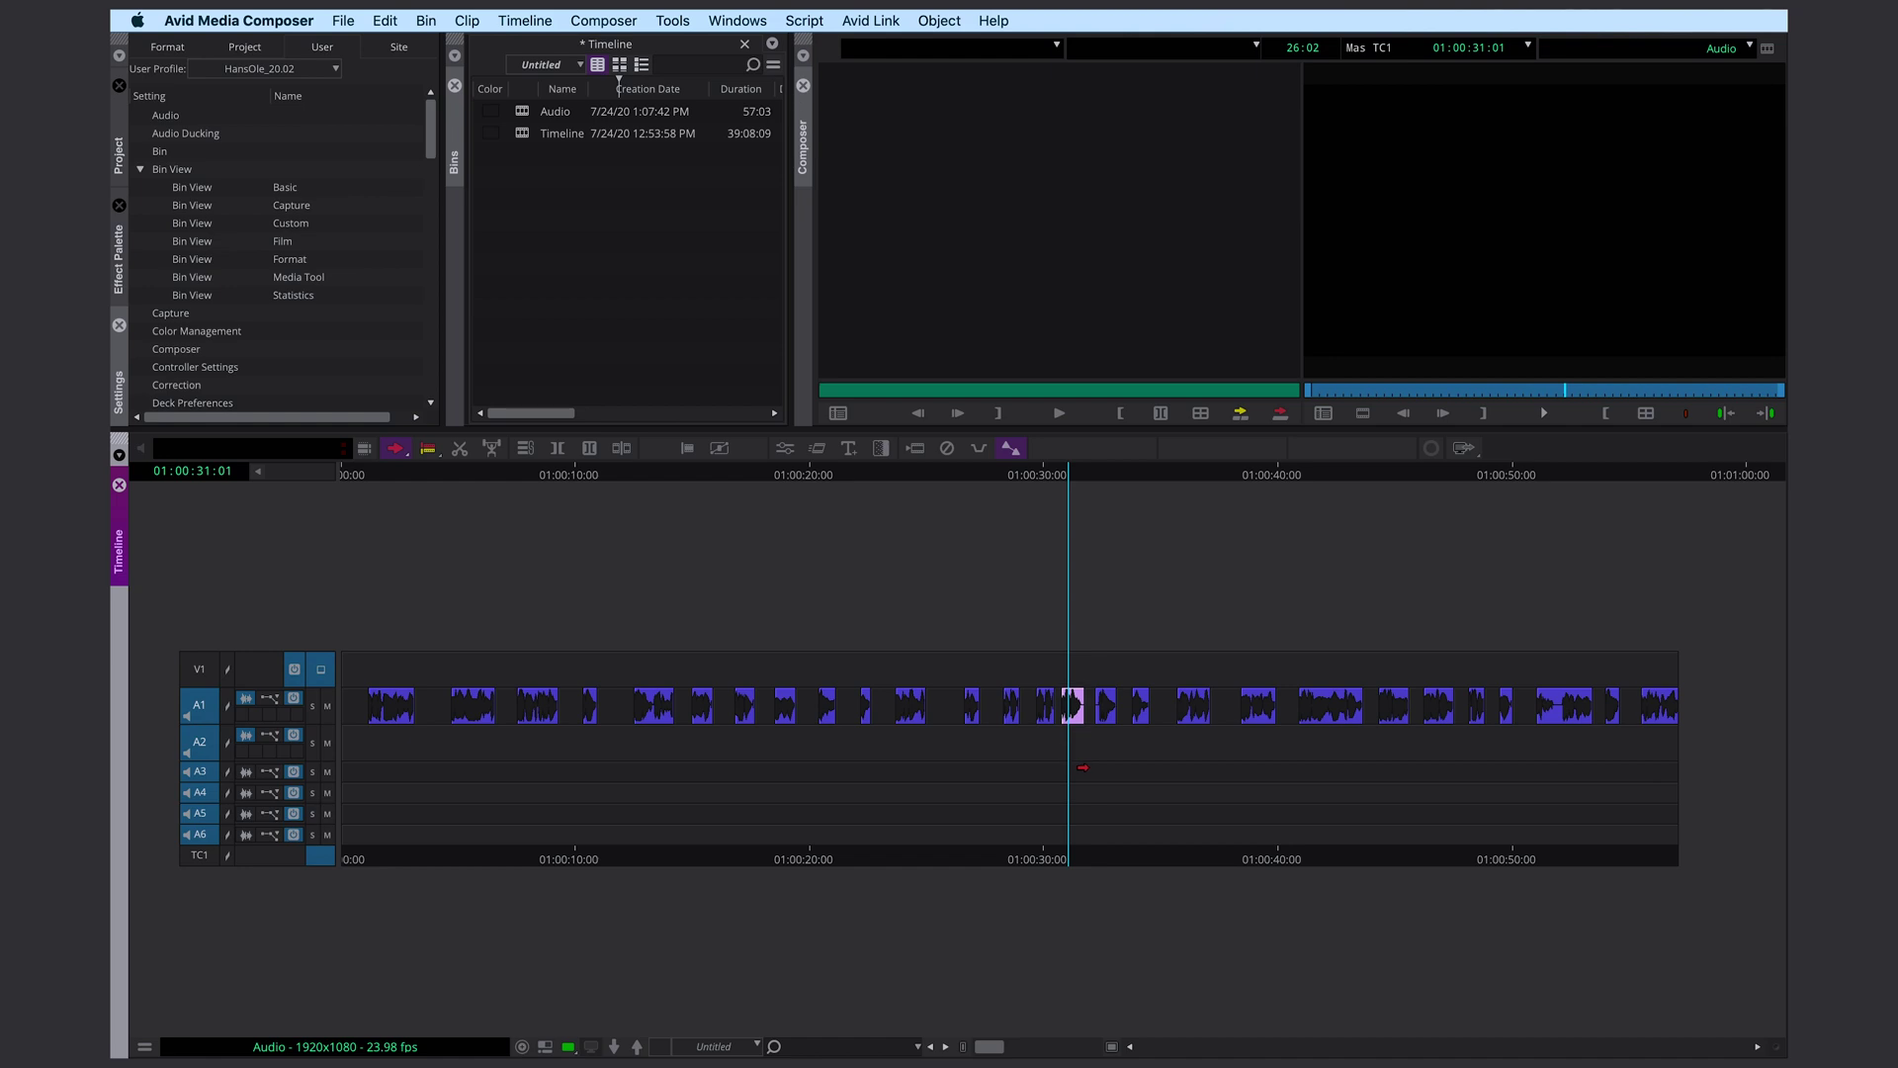
drag(1082, 765, 1078, 748)
click(585, 287)
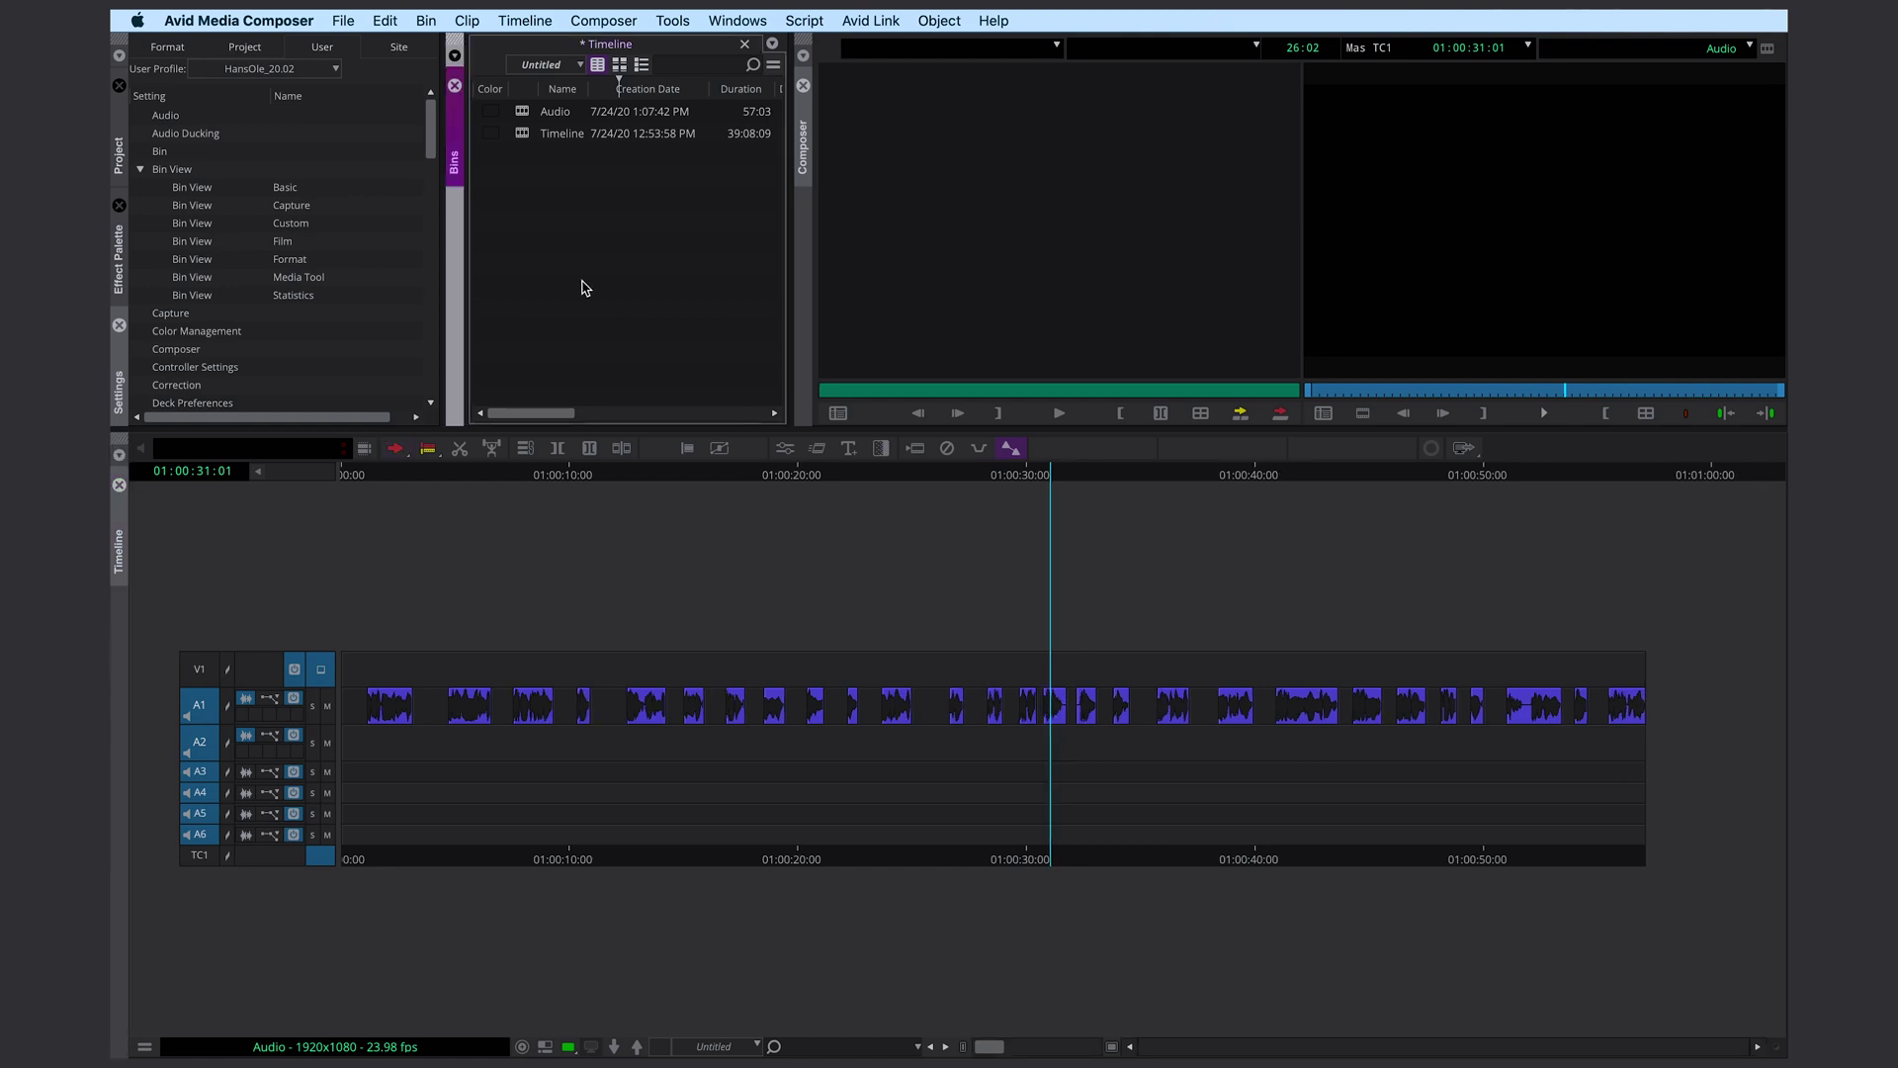
Load the Timeline sequence from the bin and zoom around the play position.
double_click(528, 134)
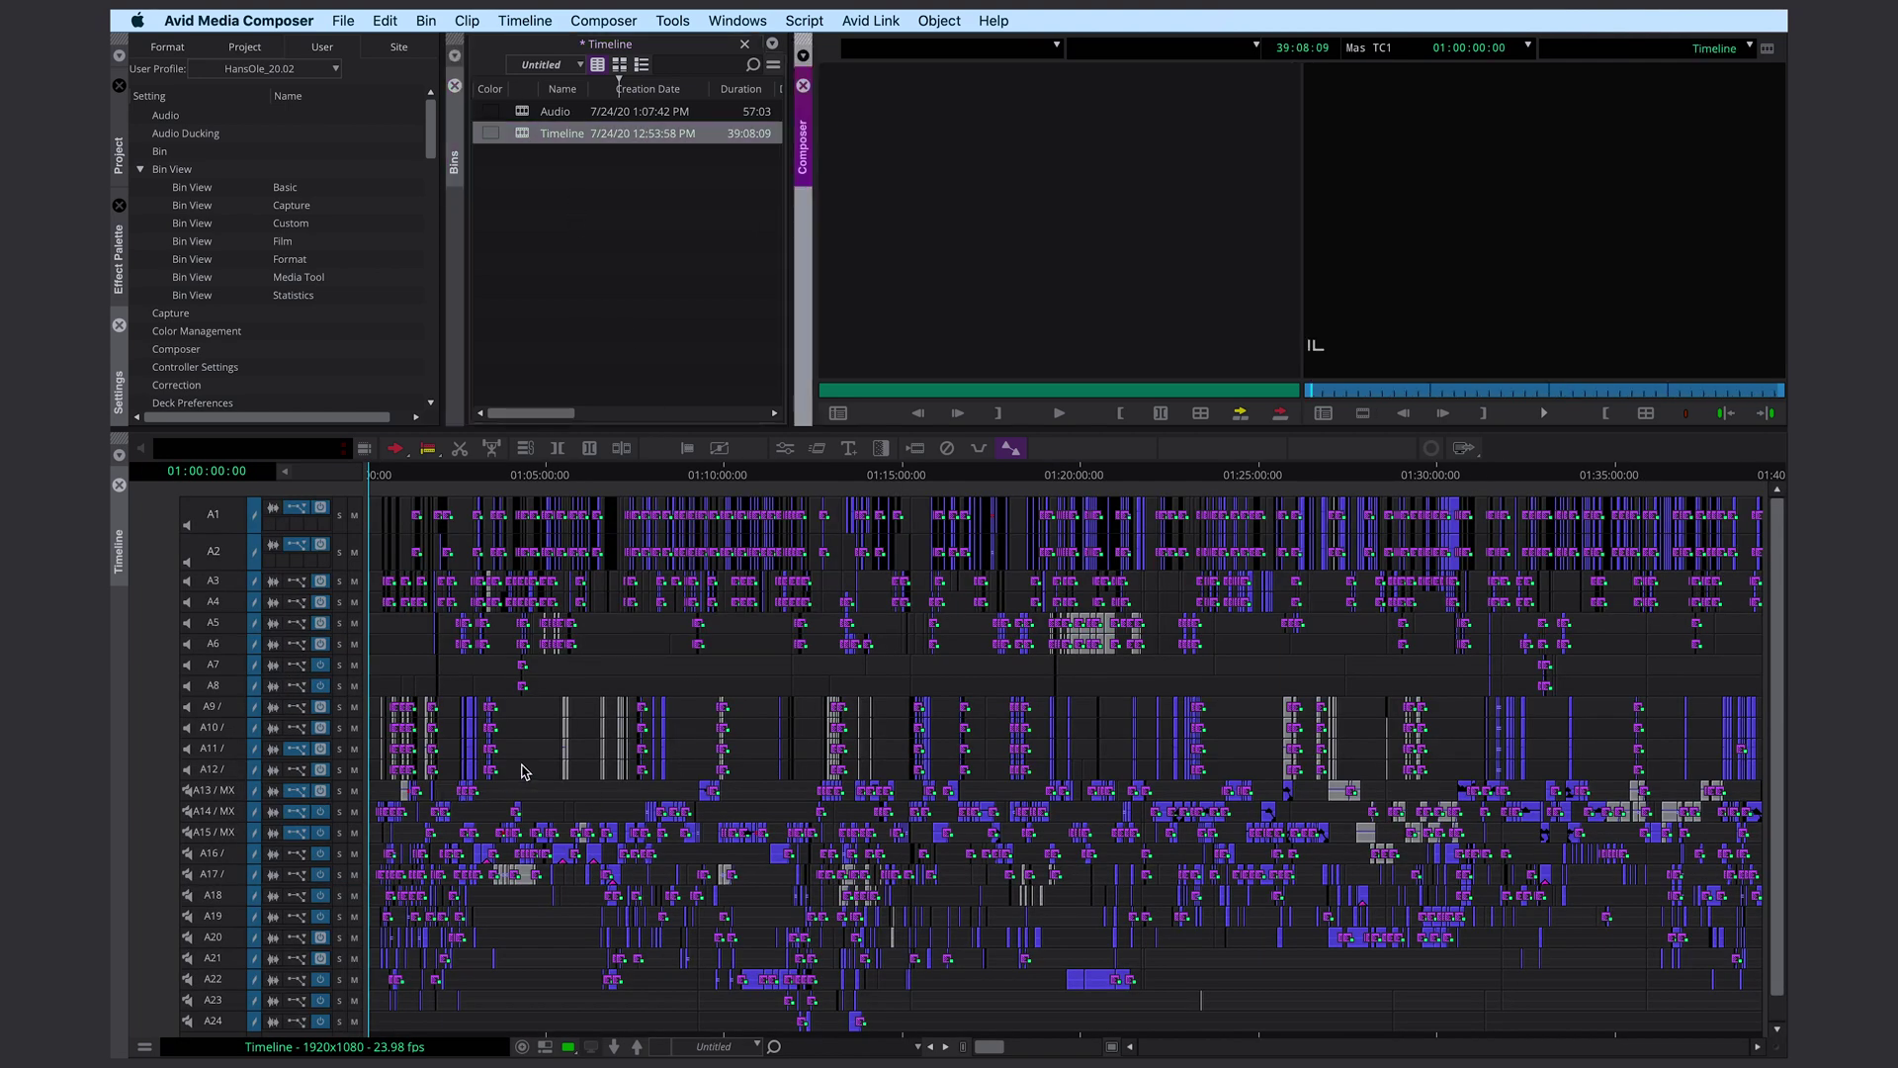
click(561, 766)
key(super+bracketright)
key(super+bracketright)
key(super+bracketright)
key(super+bracketright)
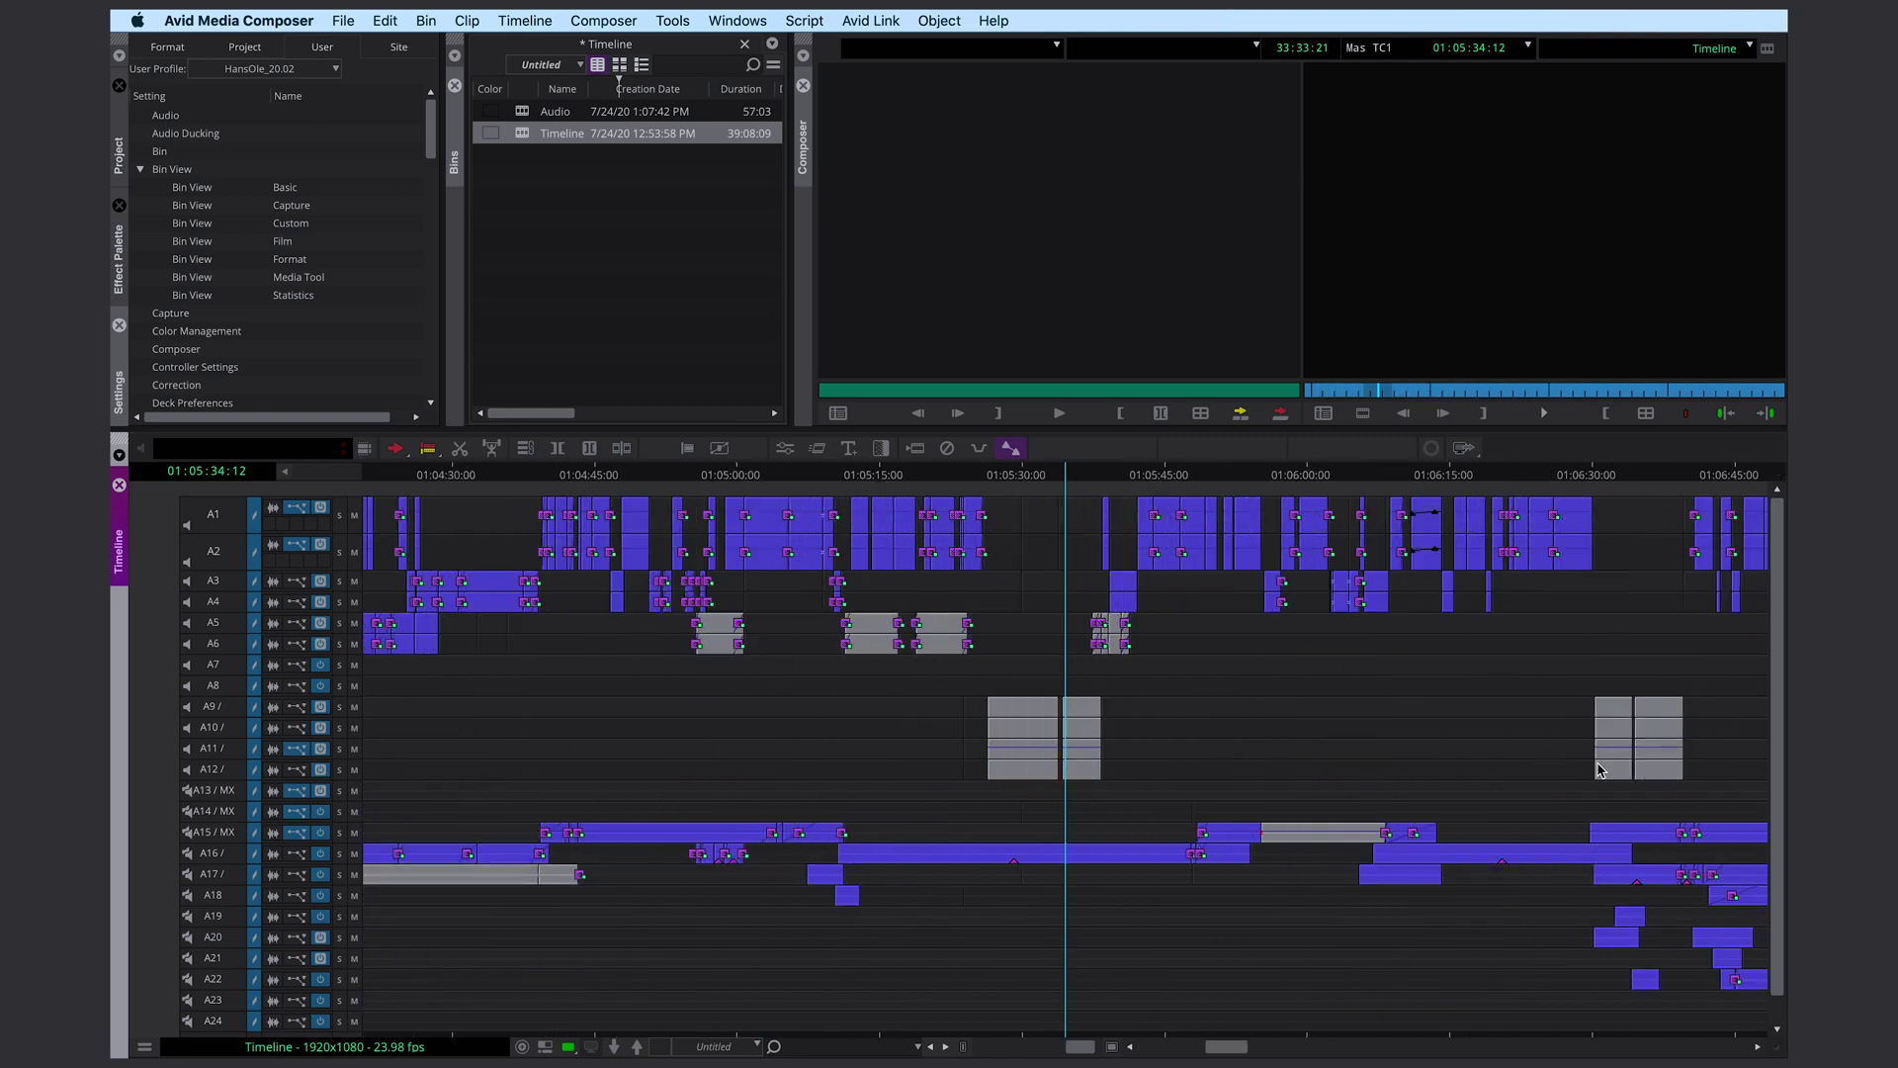
click(1658, 769)
key(super+bracketleft)
key(super+bracketleft)
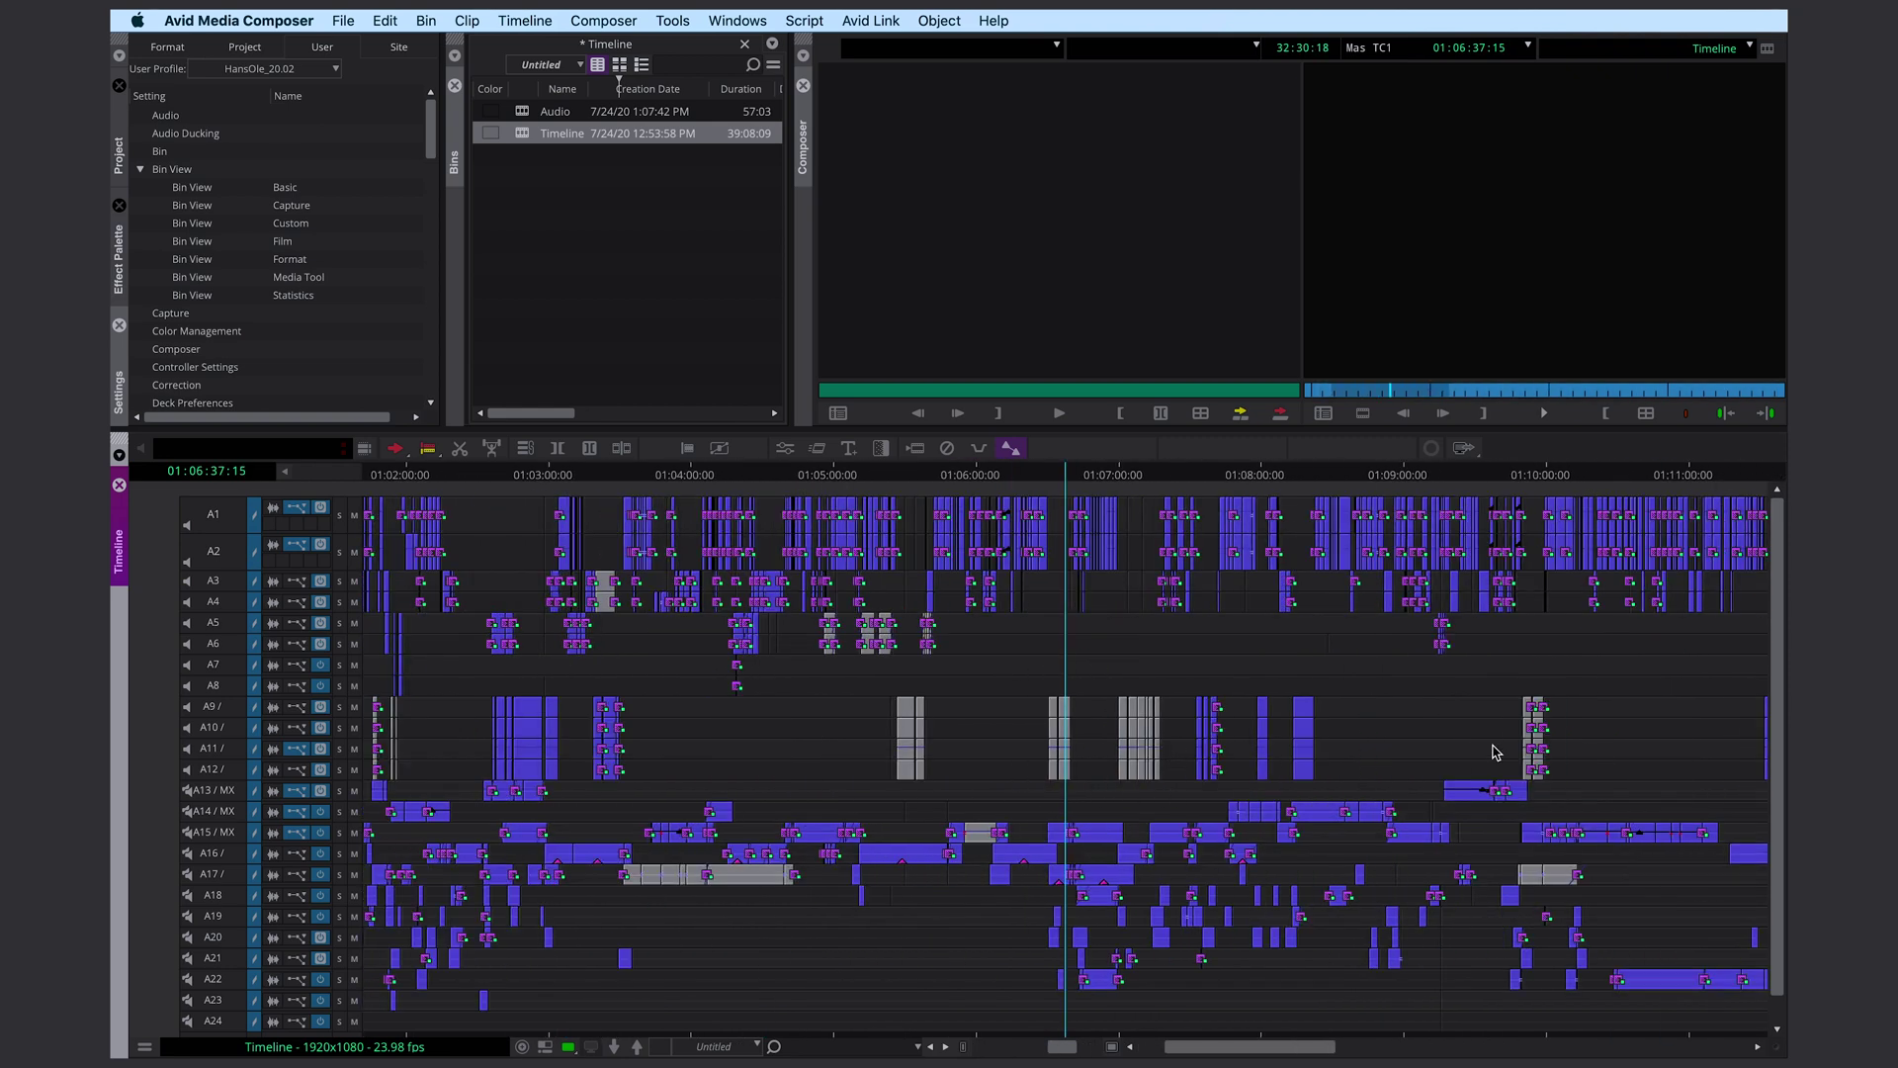
Mark the clip at 01:05:36:04 as an in-to-out range with T and play it back.
right_click(1300, 714)
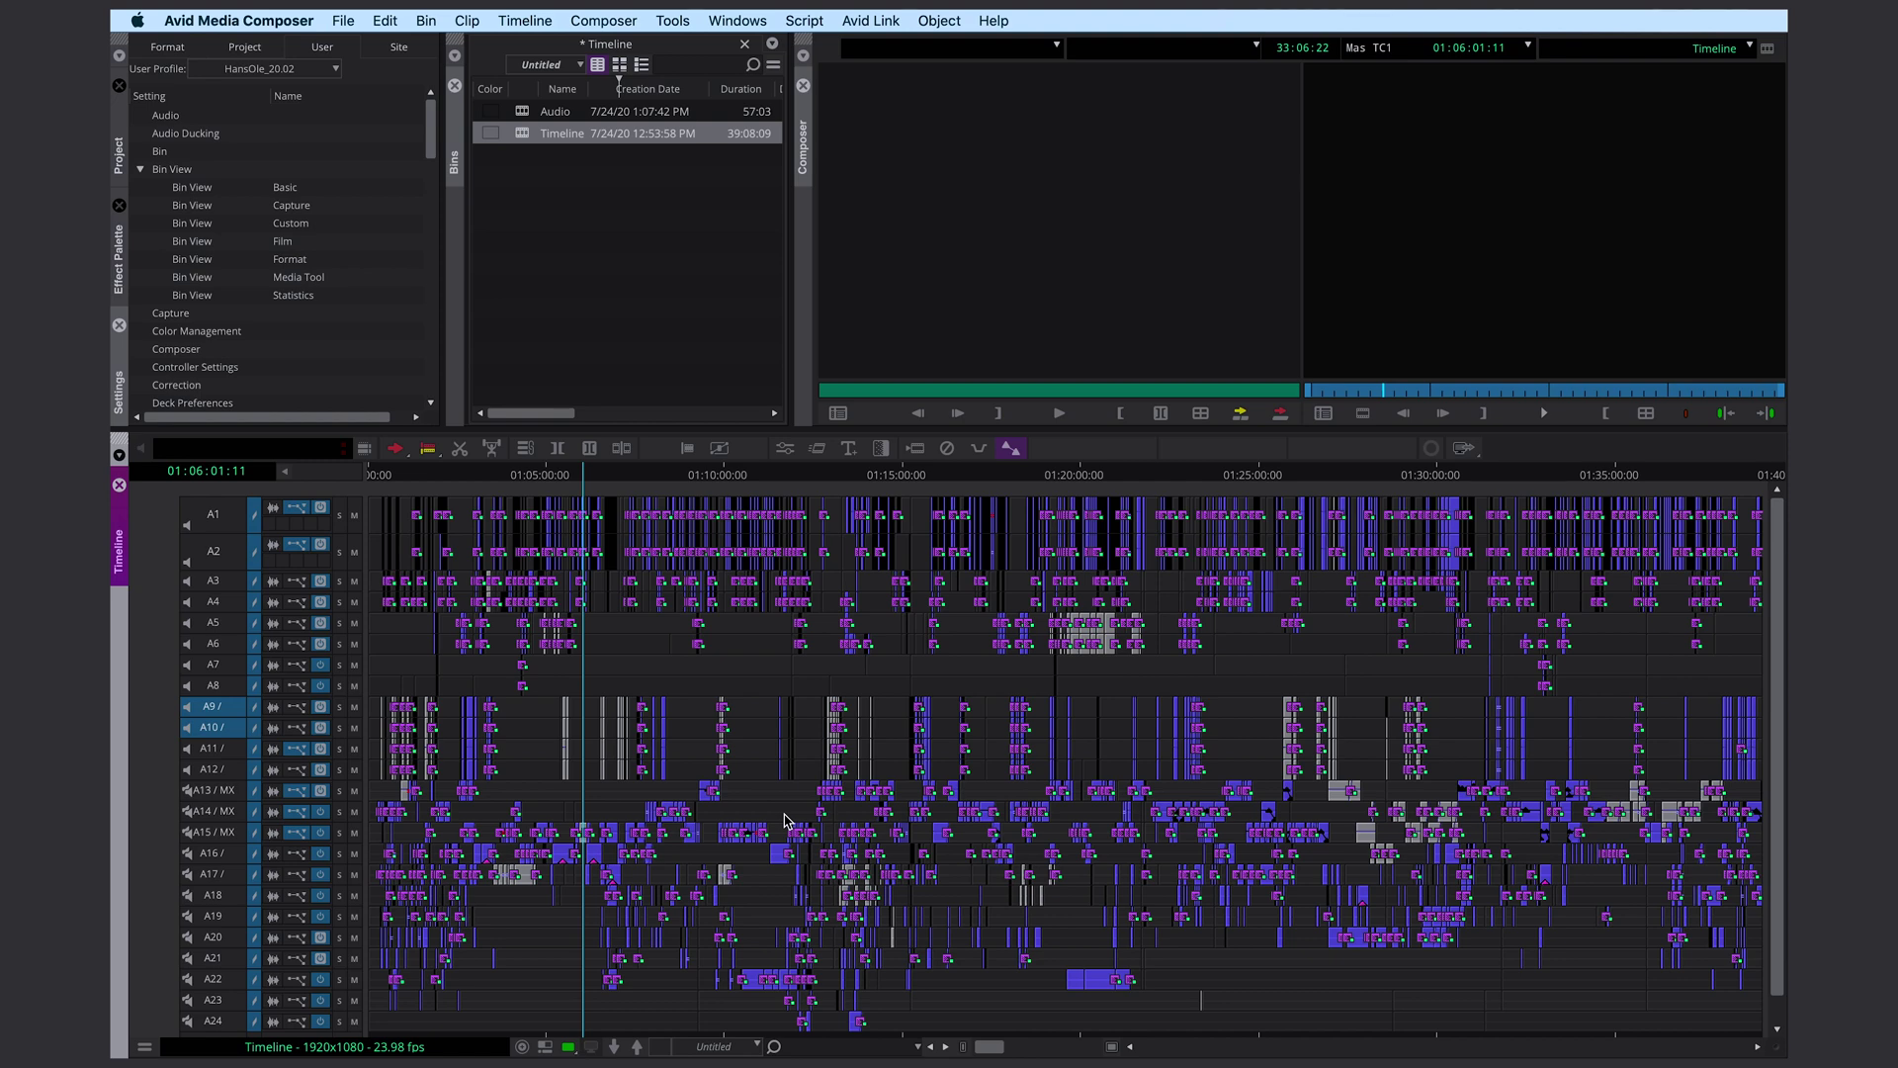
click(566, 769)
key(t)
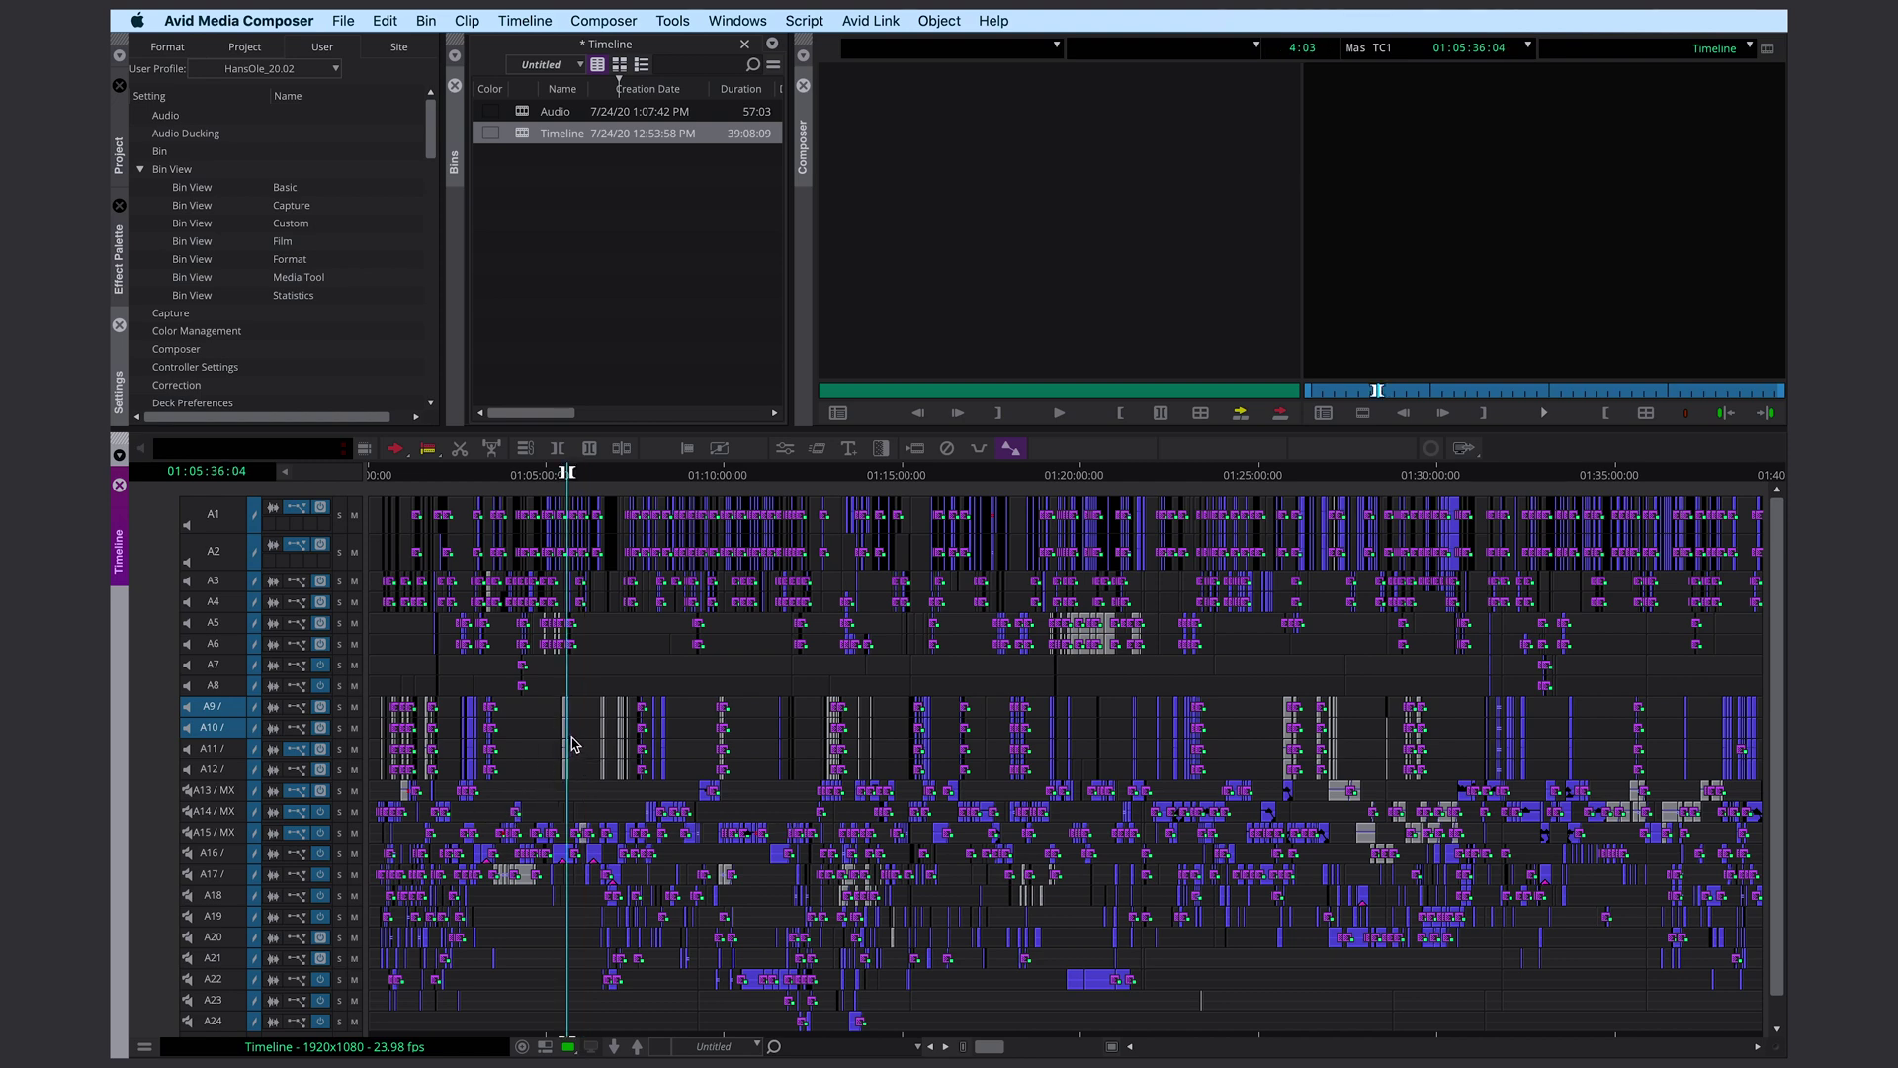
key(space)
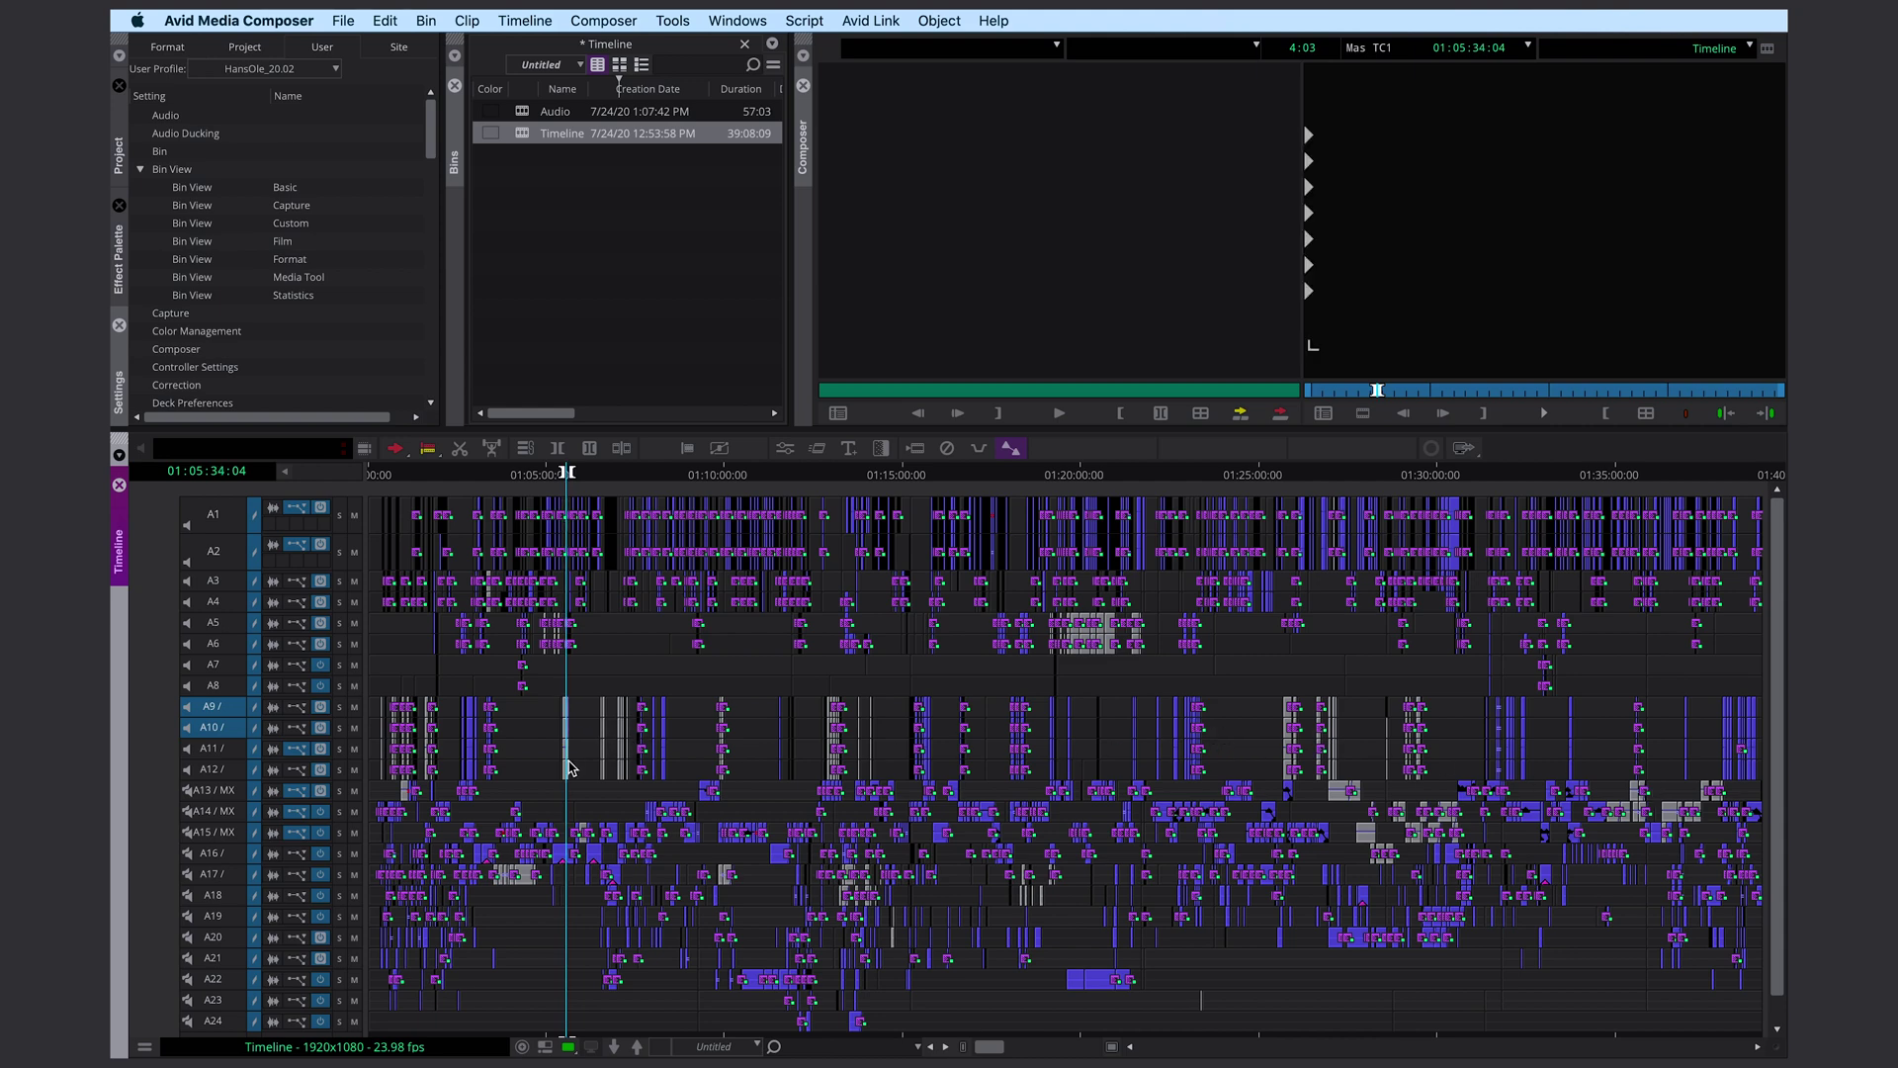
key(super+bracketright)
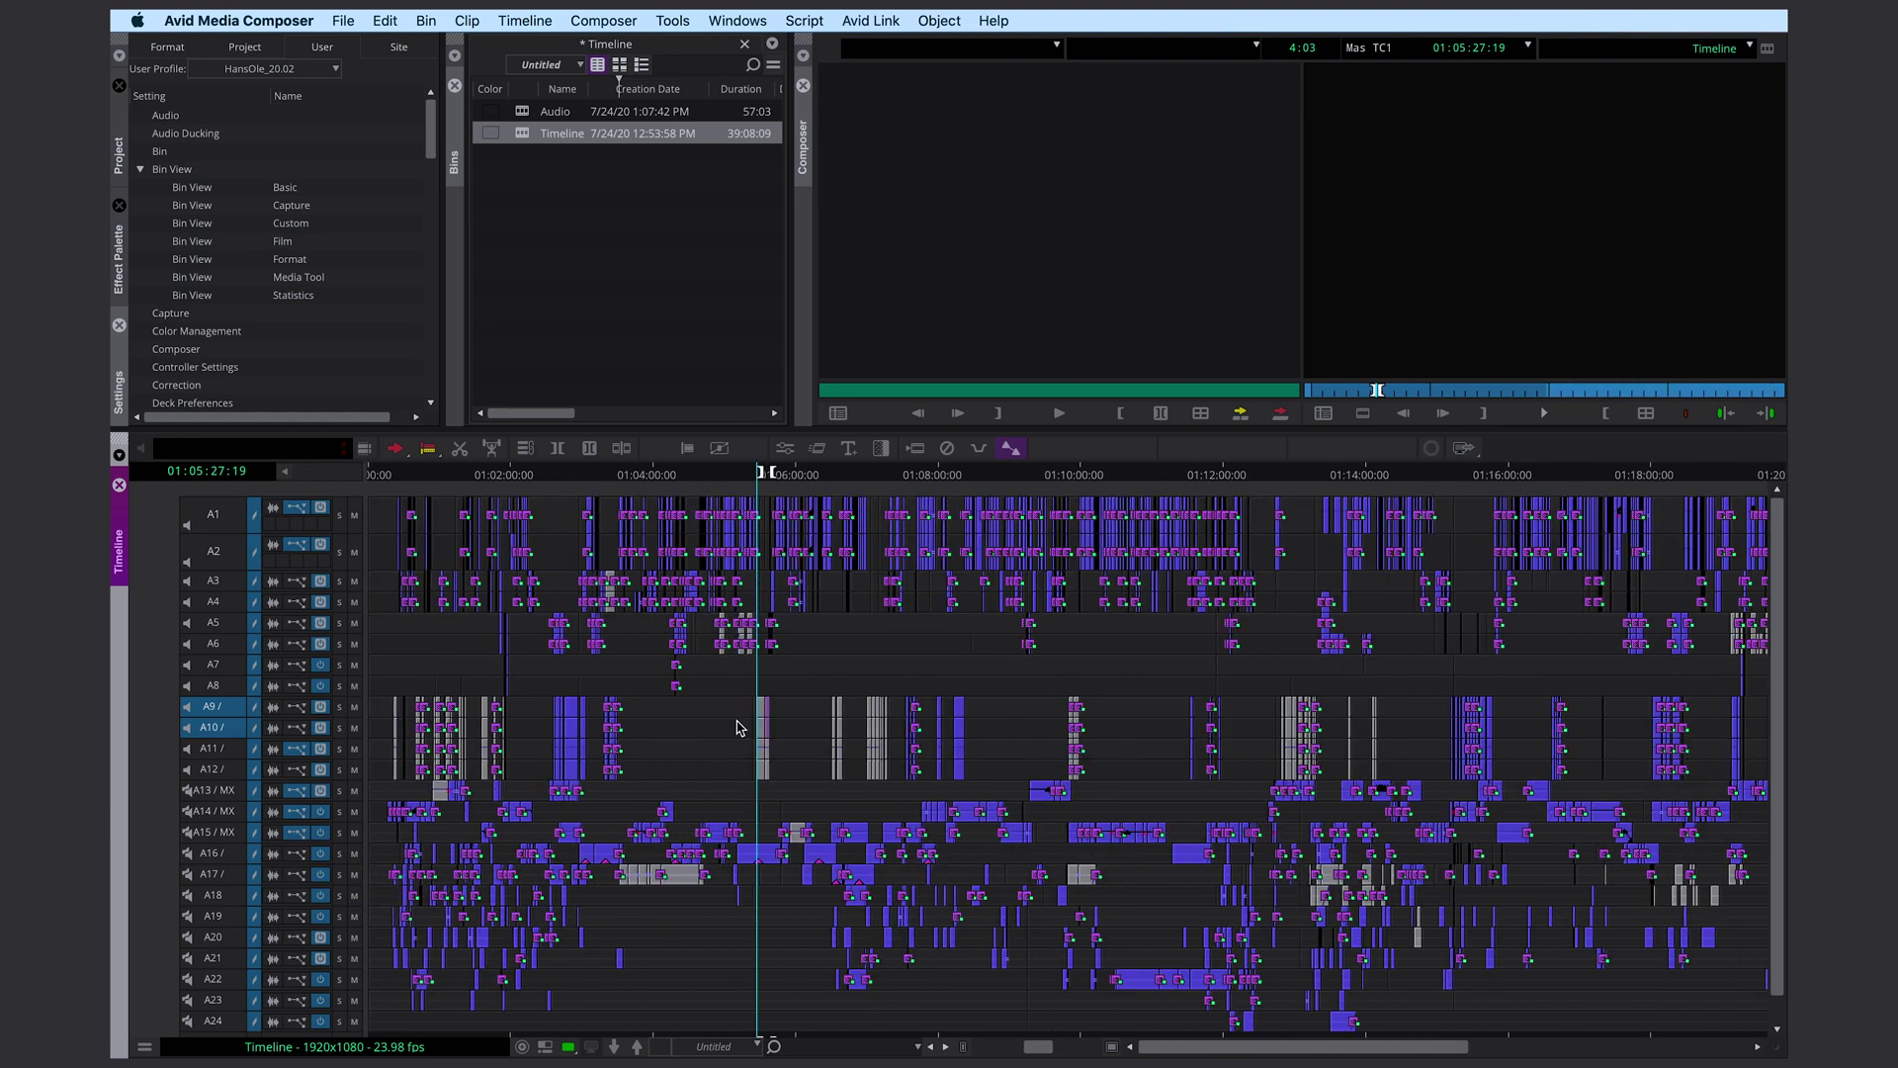
Select all muted clips in the sequence with Select > Muted Clips and delete them.
right_click(691, 691)
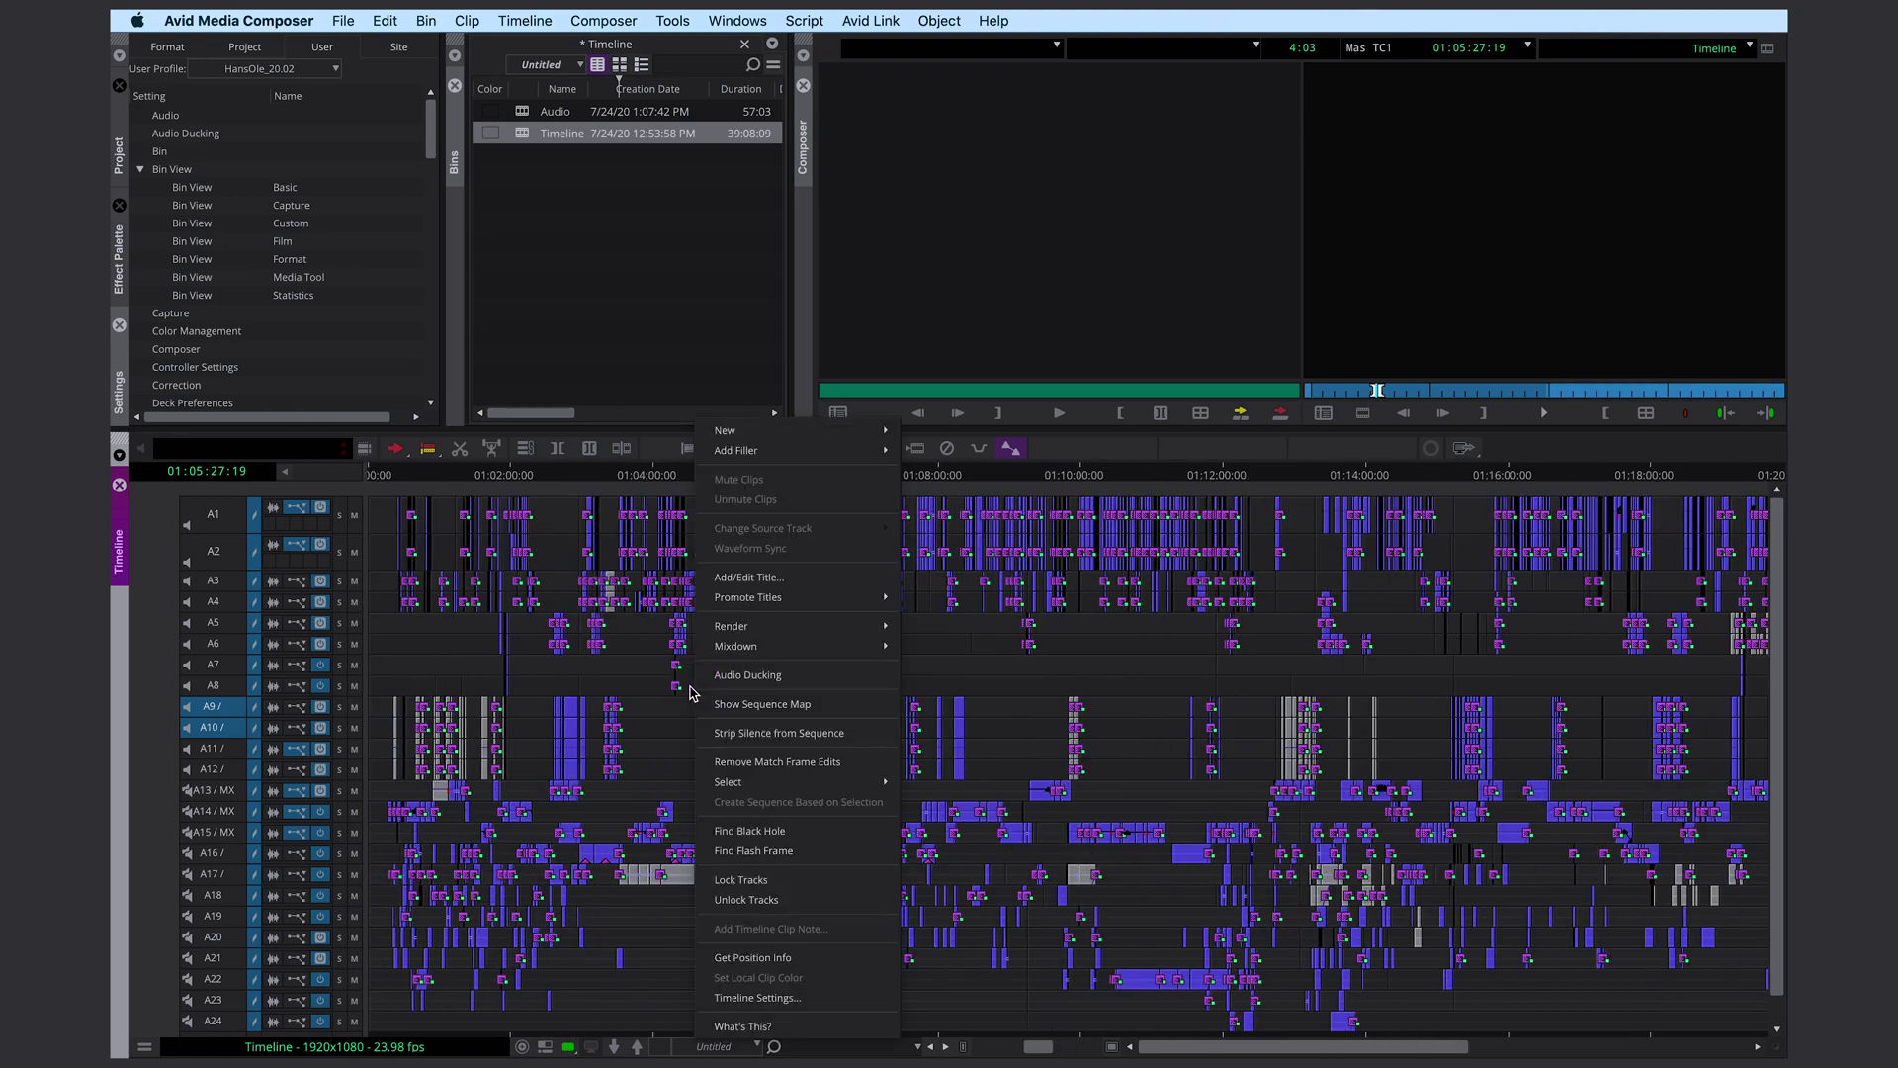
mouse_move(760, 788)
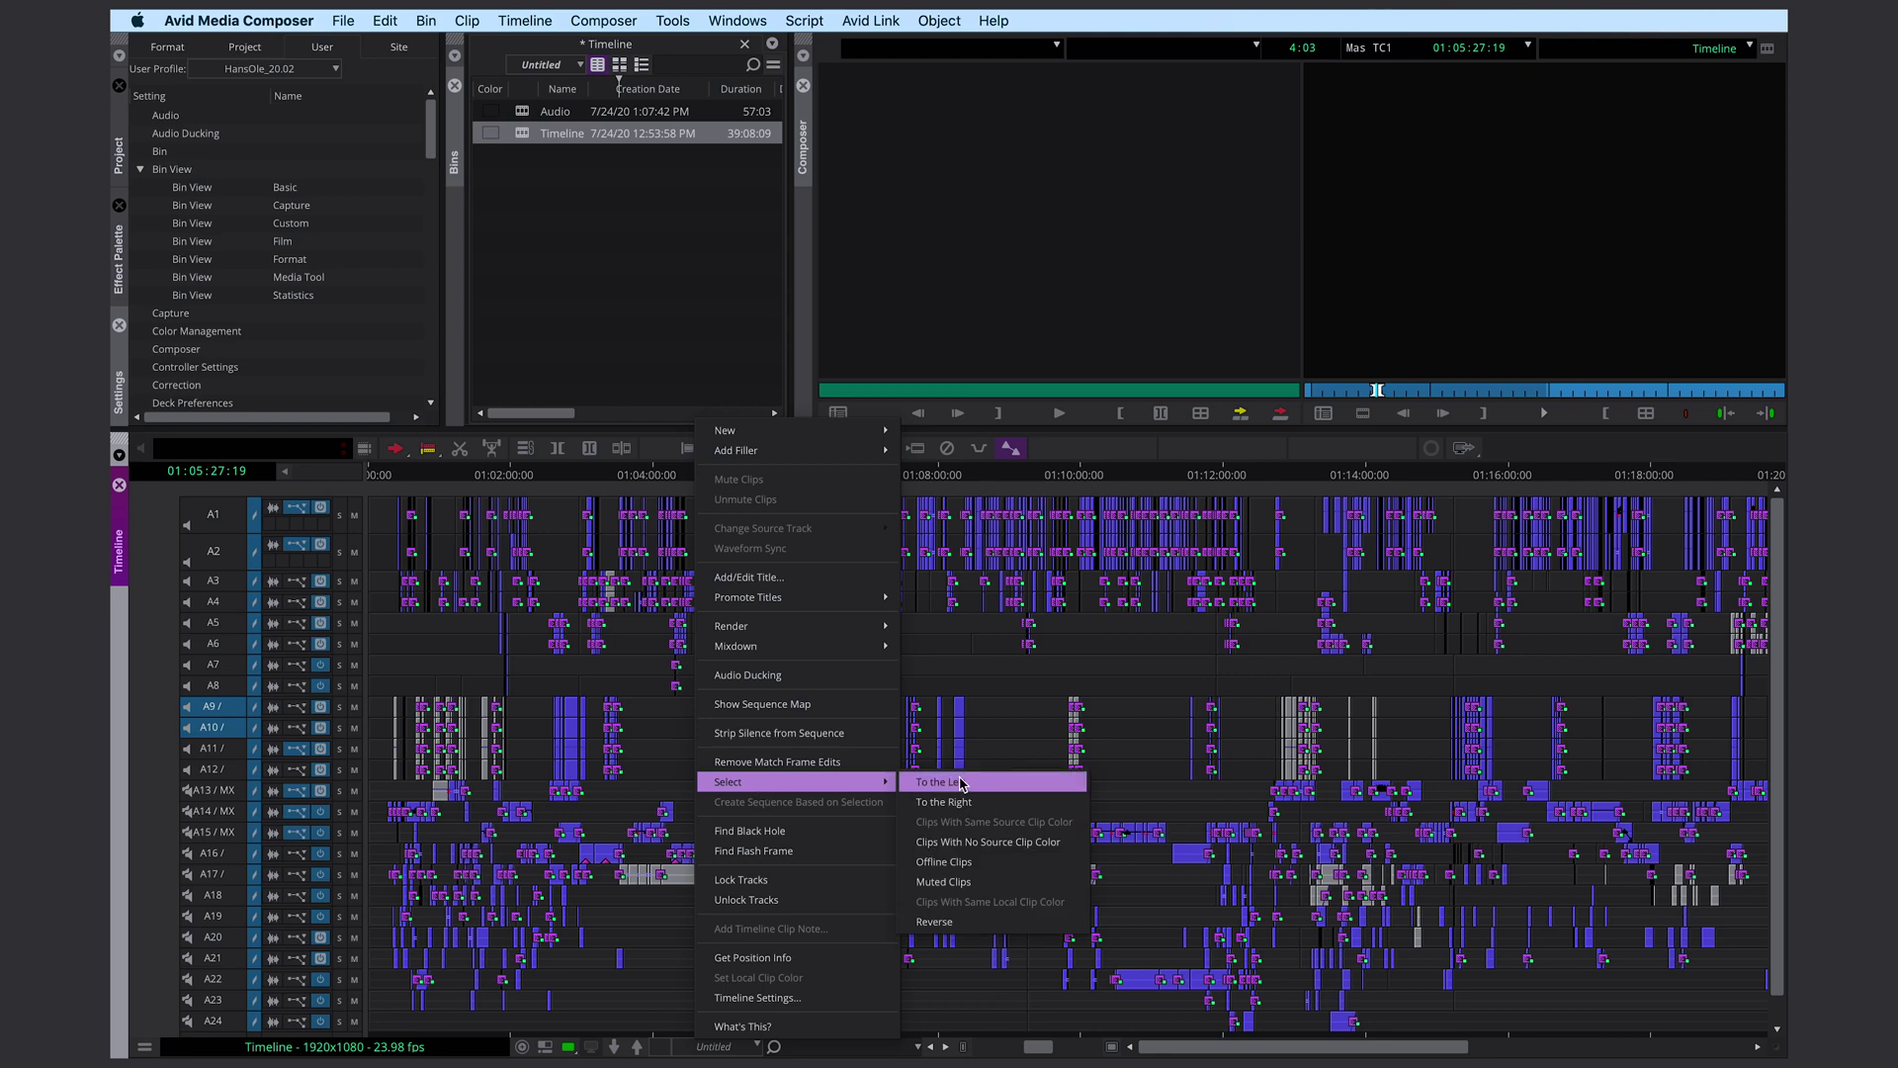
click(957, 885)
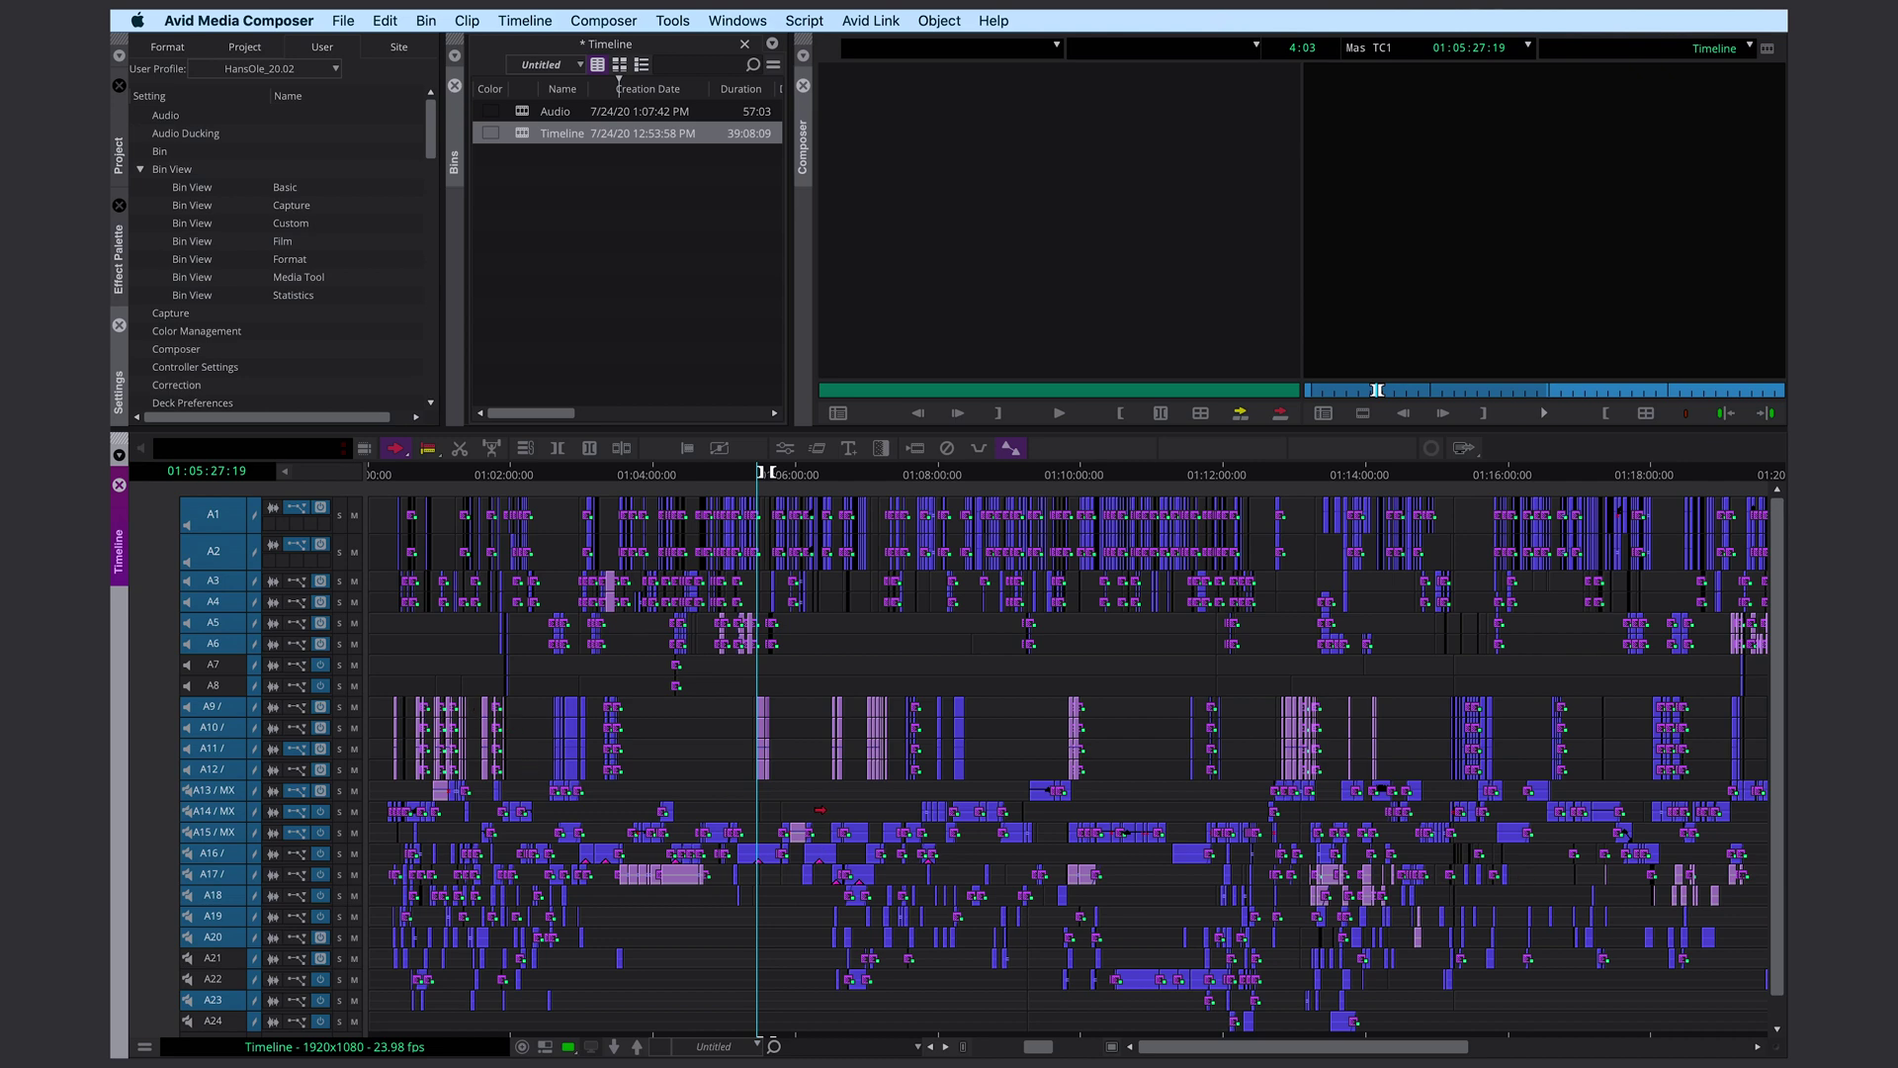
key(Delete)
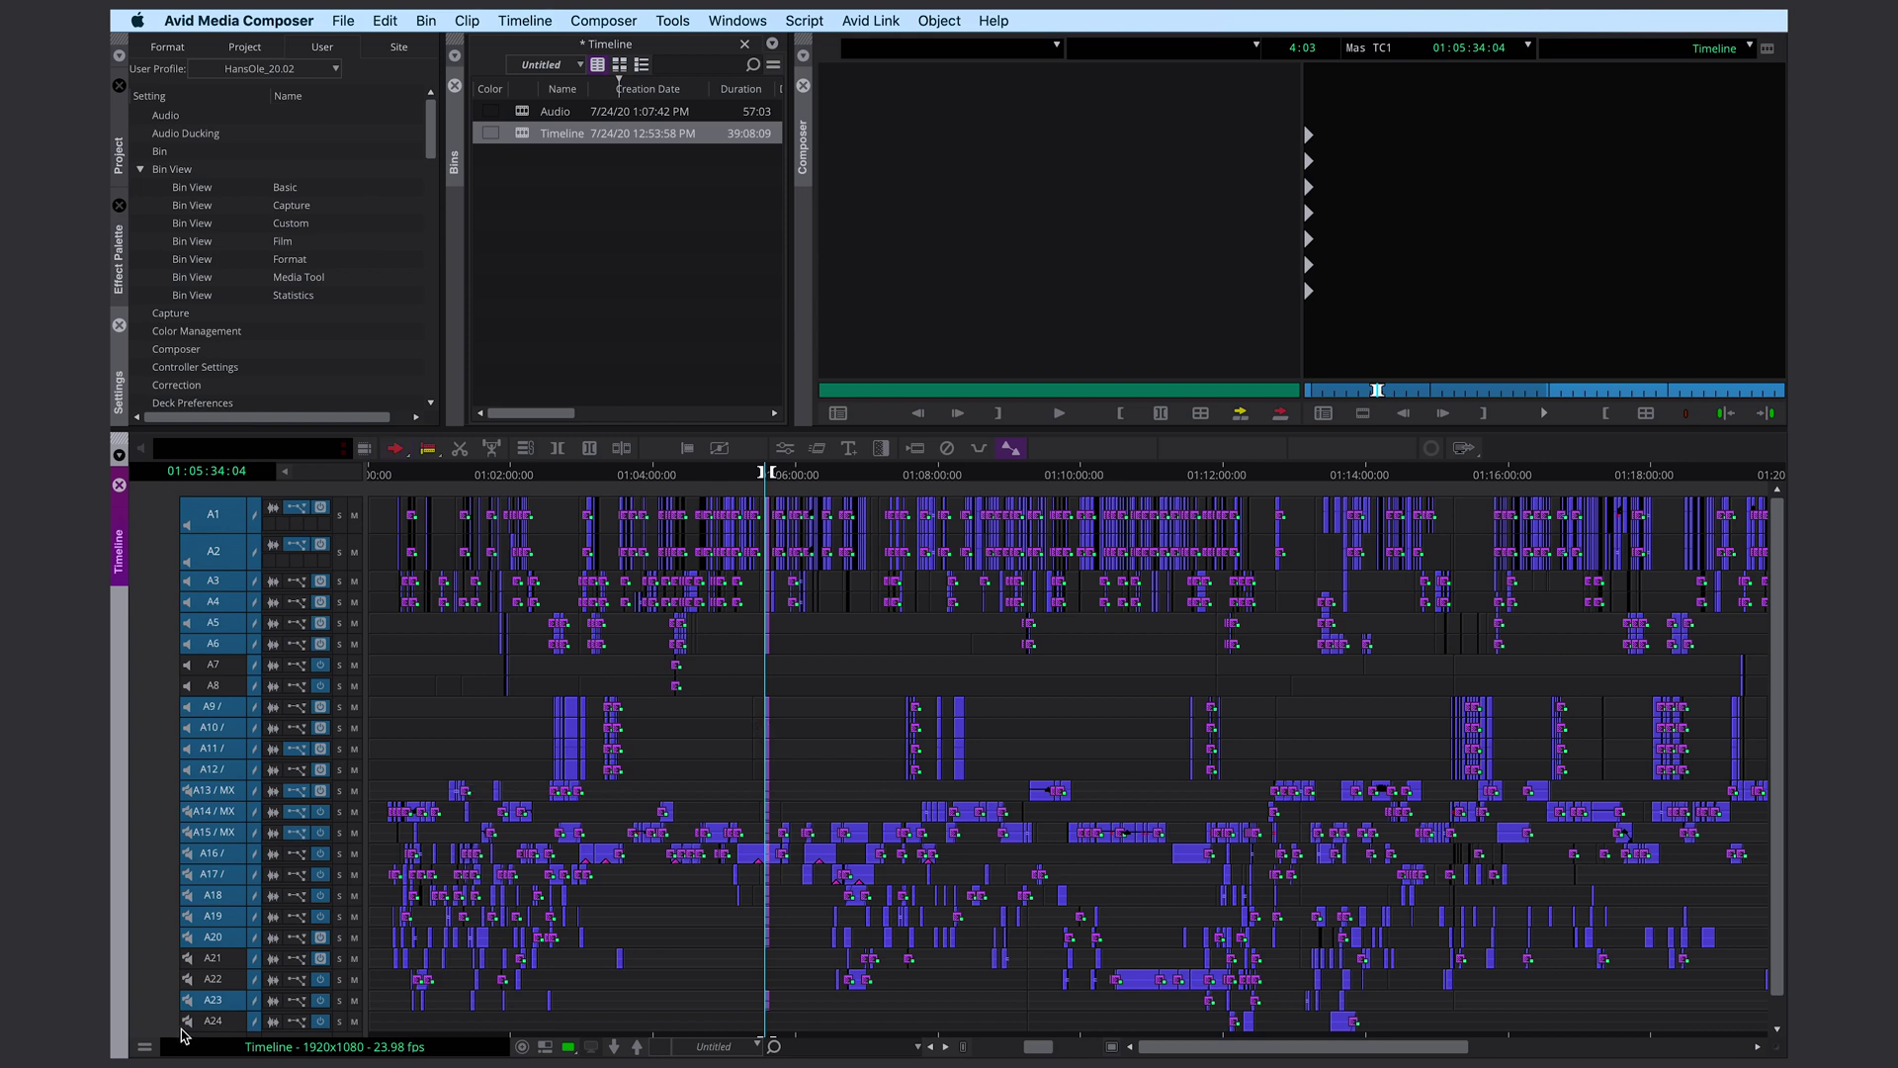
Show clips in their Source clip colours via Clip Color, then select the clip on track A16.
click(145, 1047)
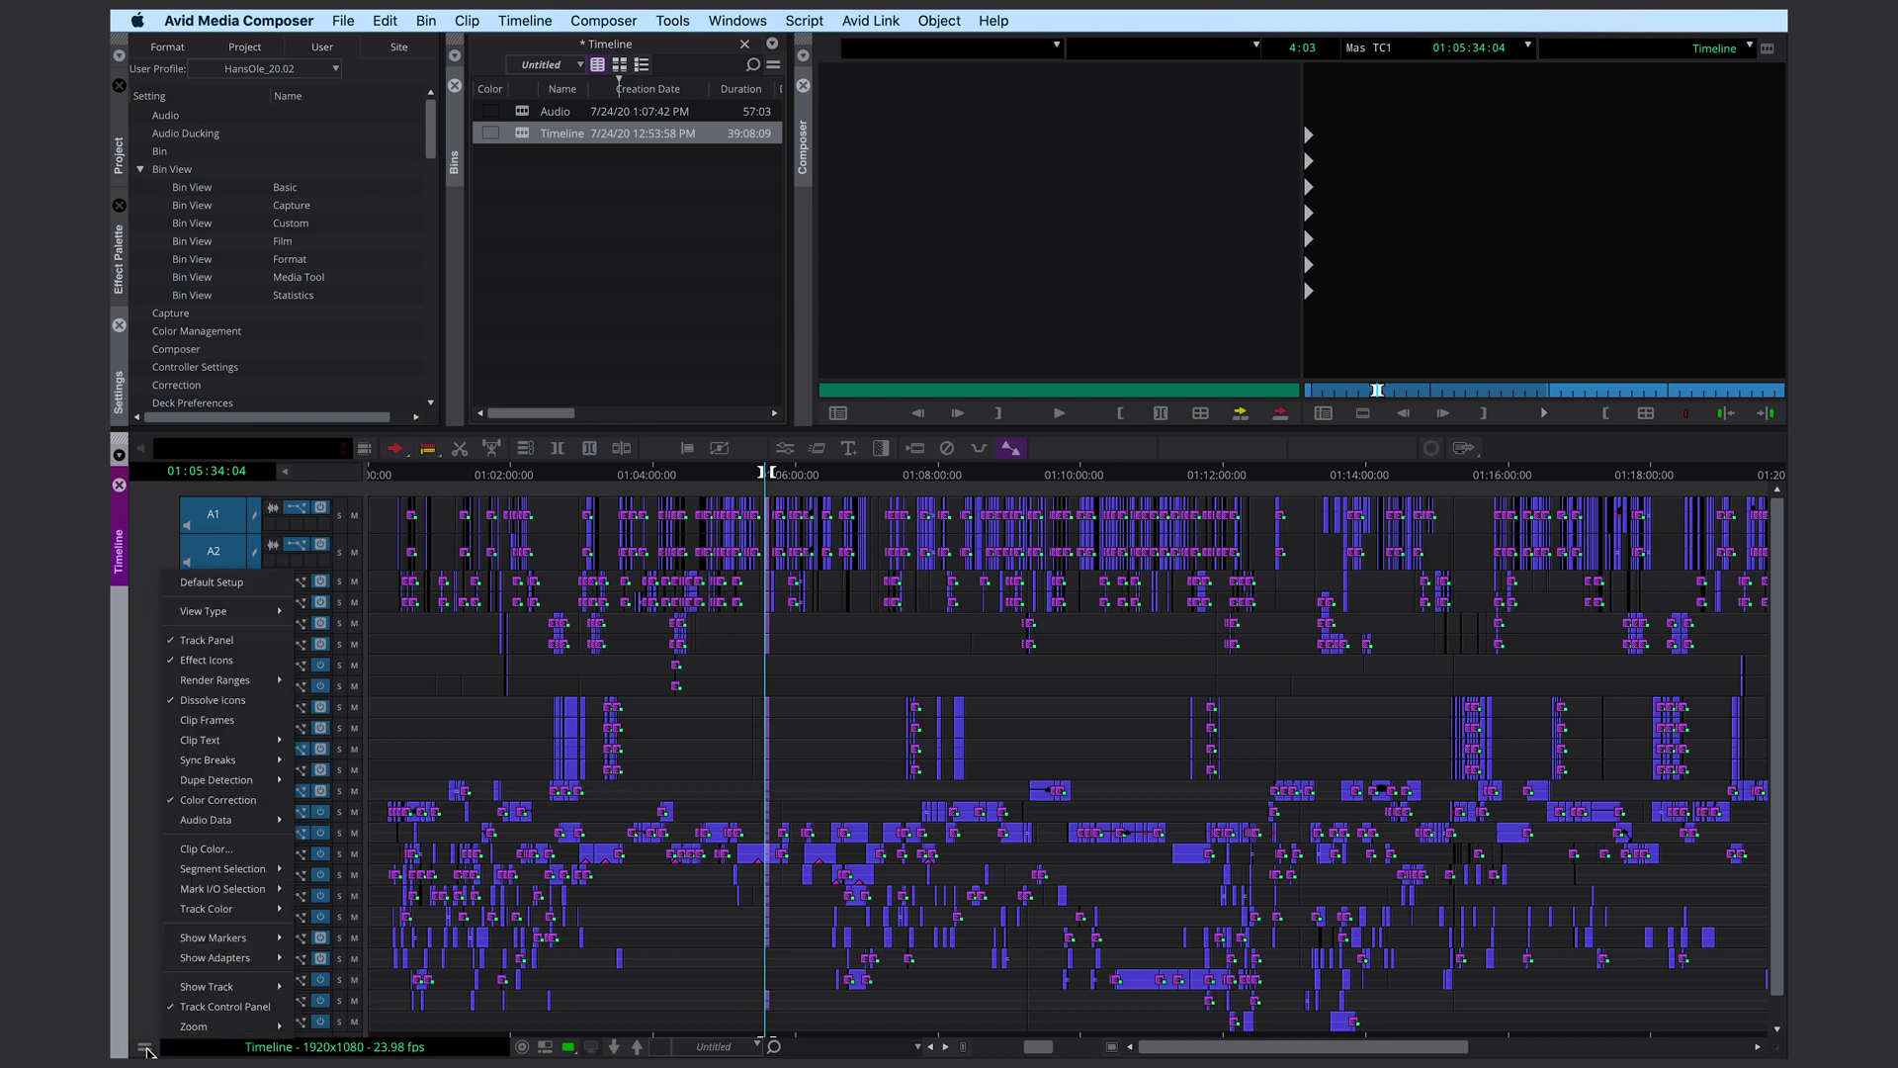
click(243, 850)
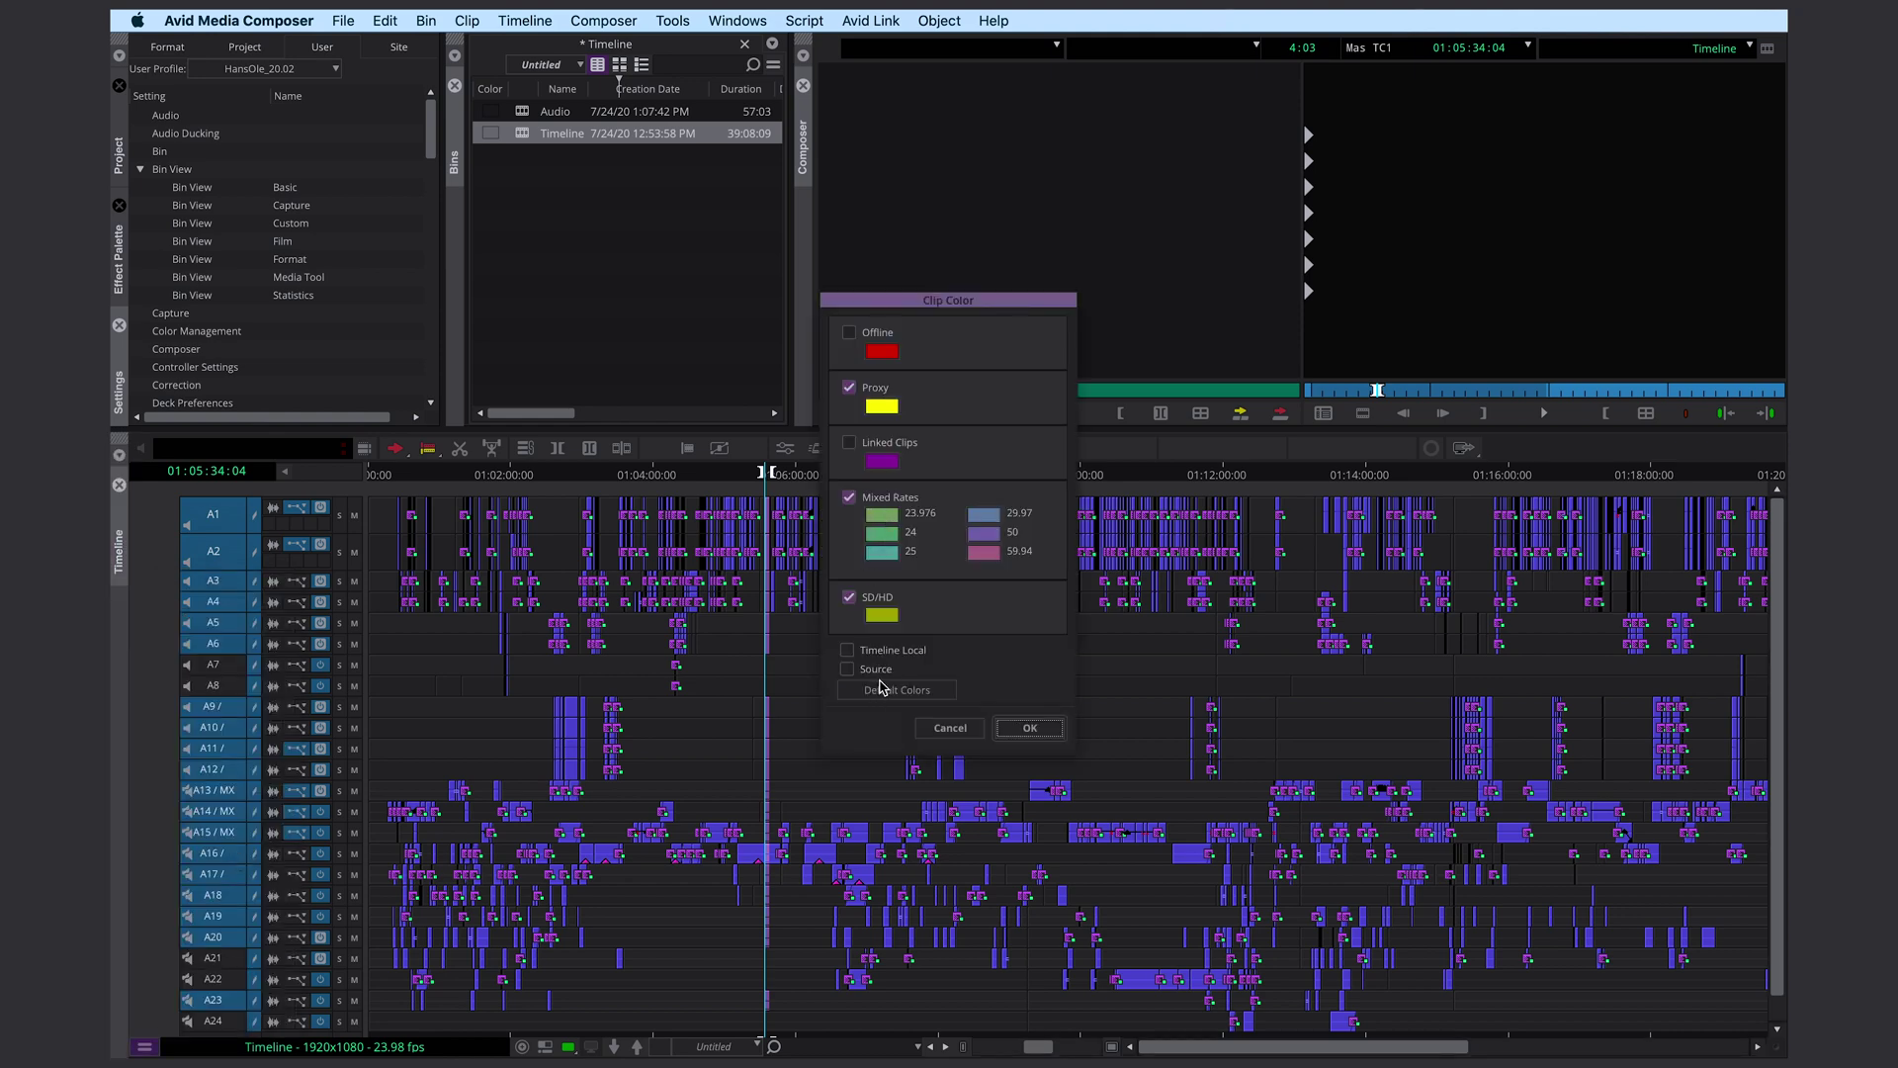
click(1033, 729)
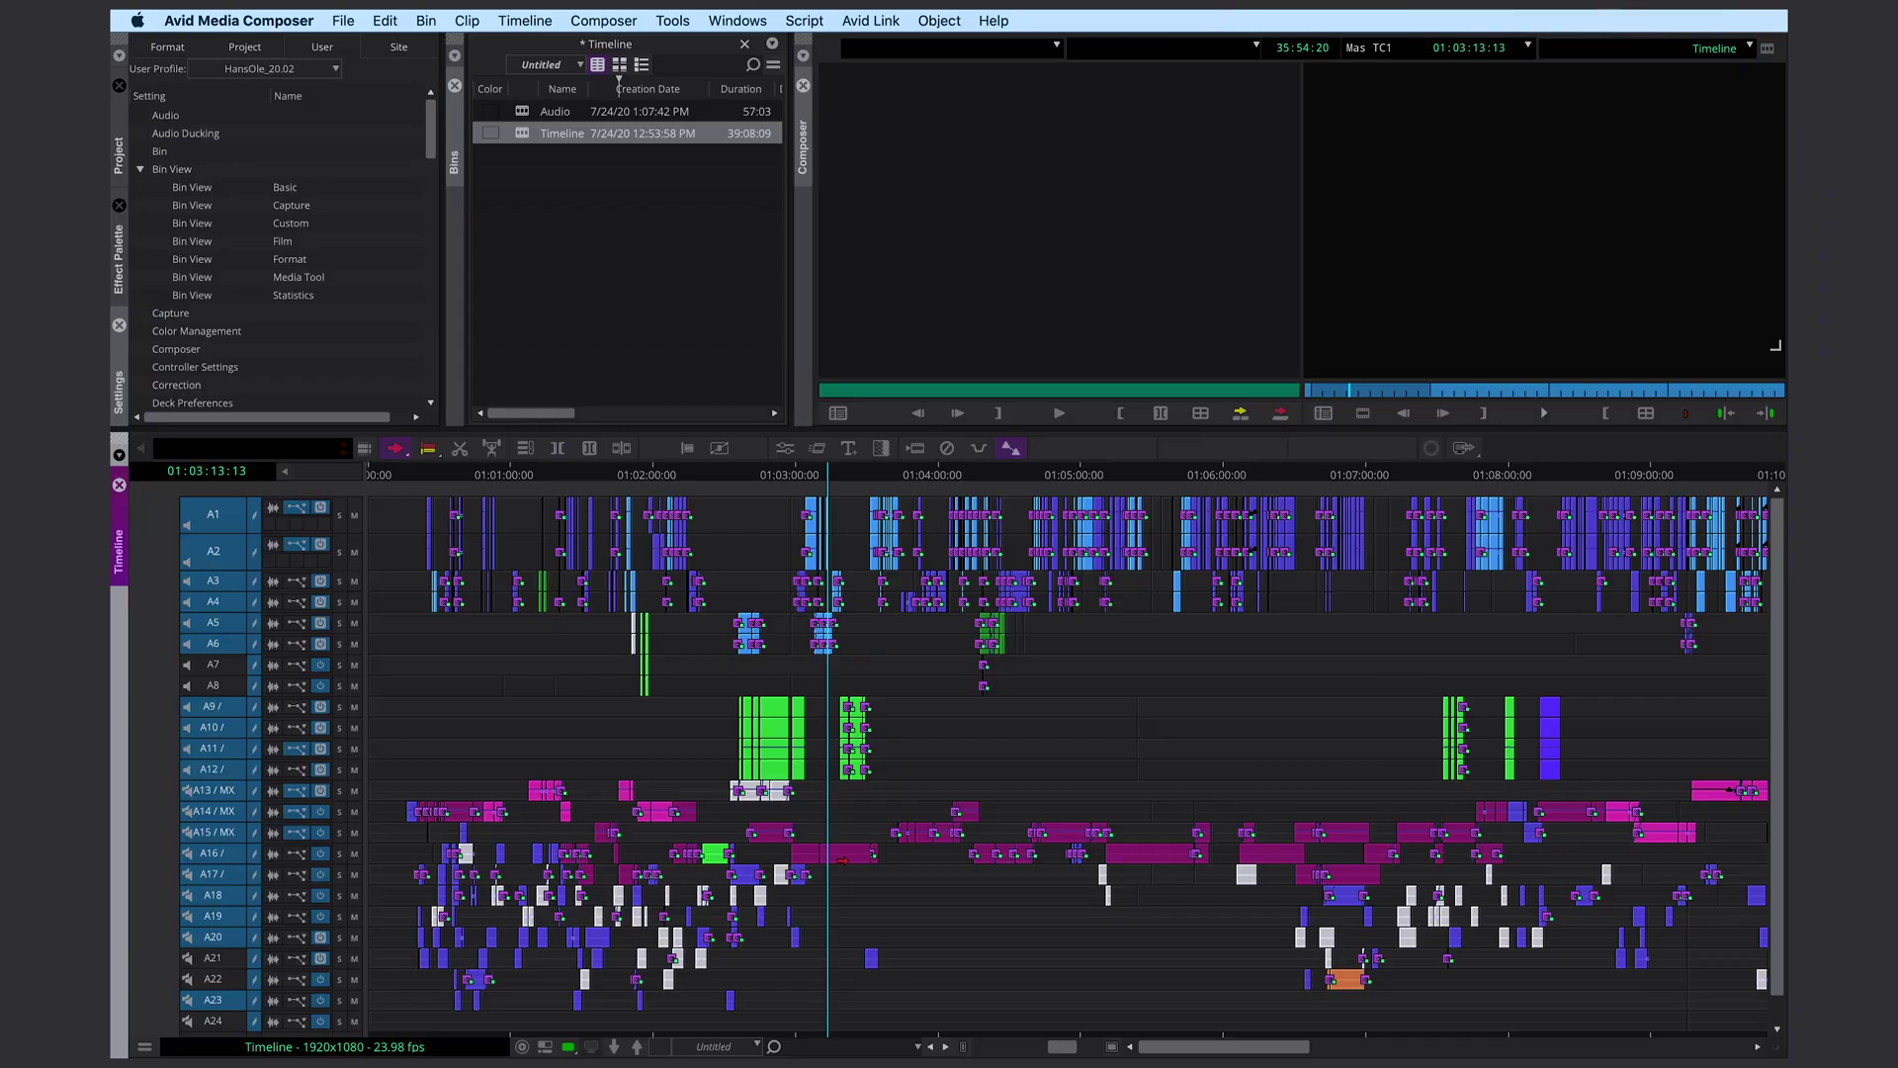
click(845, 856)
Select all clips sharing the A16 clip's colour with Select > Clips With Same Source Clip Color.
right_click(848, 859)
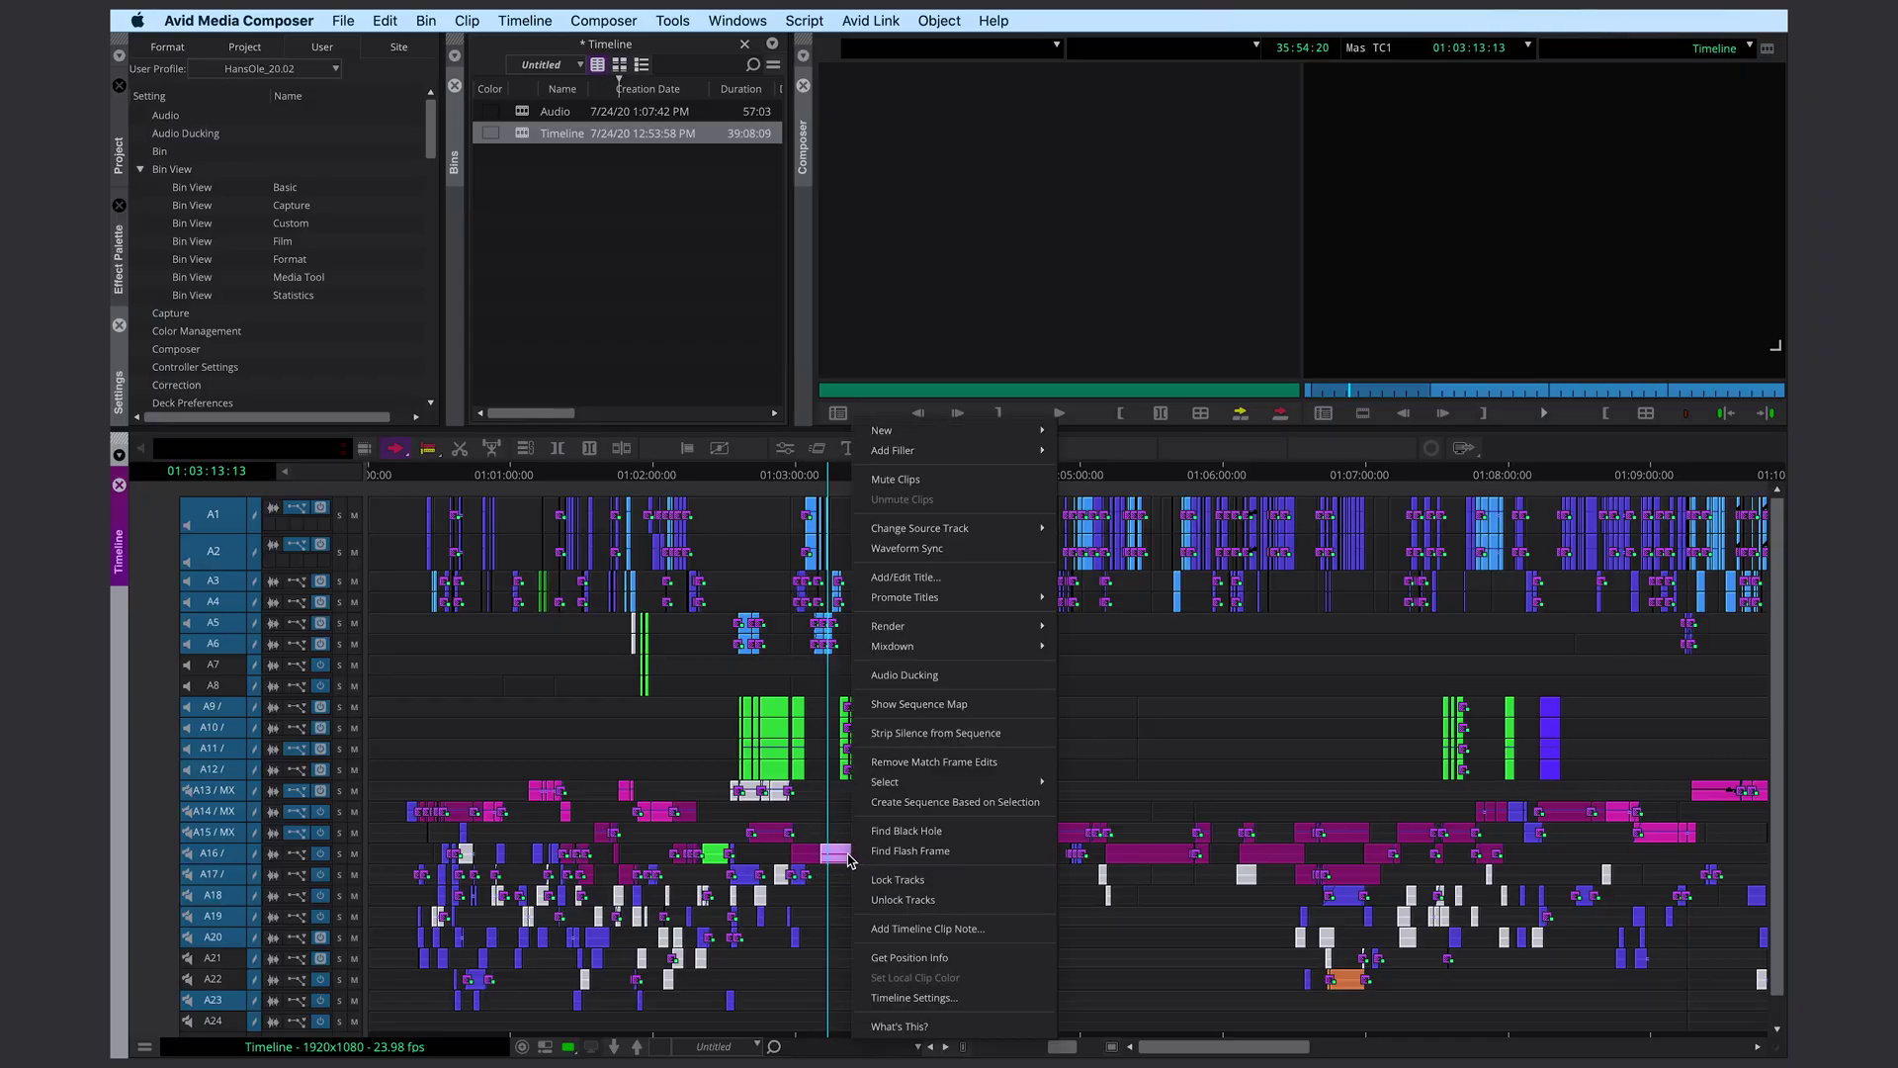
mouse_move(894, 783)
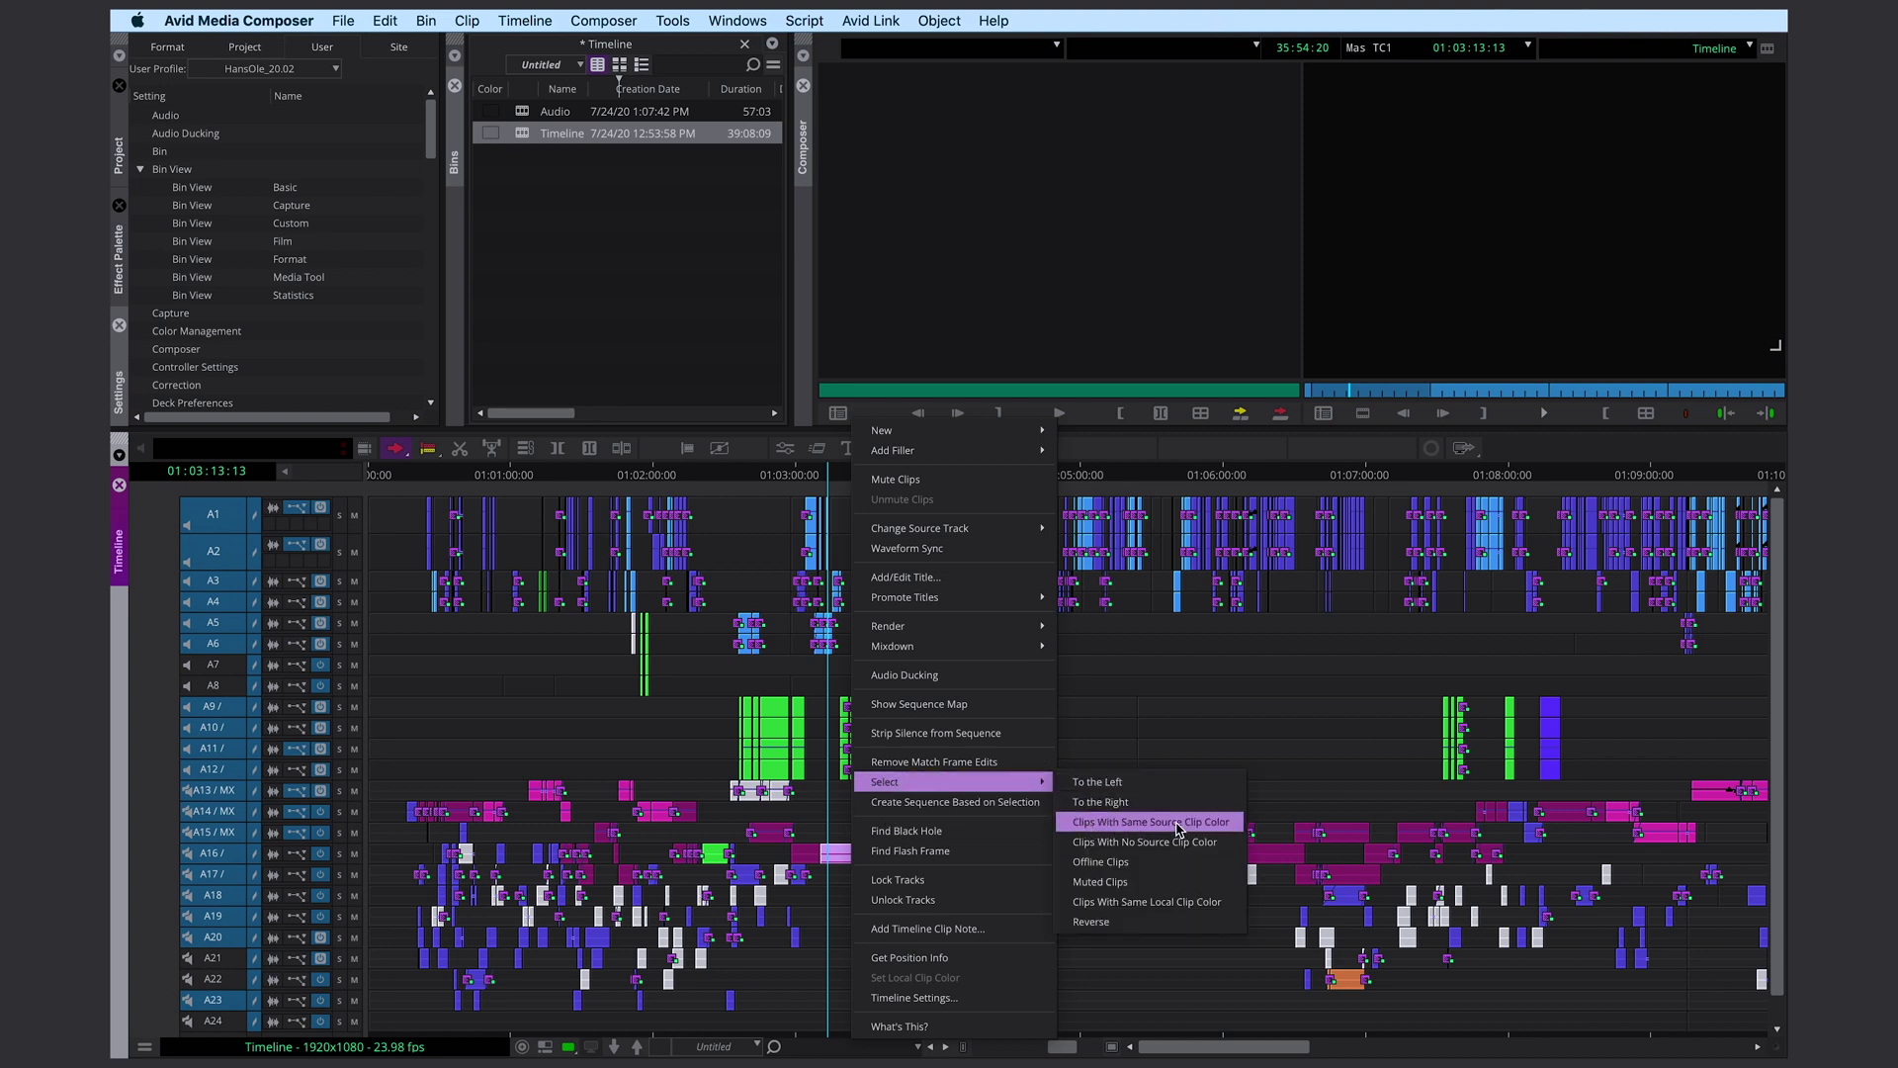
click(1107, 825)
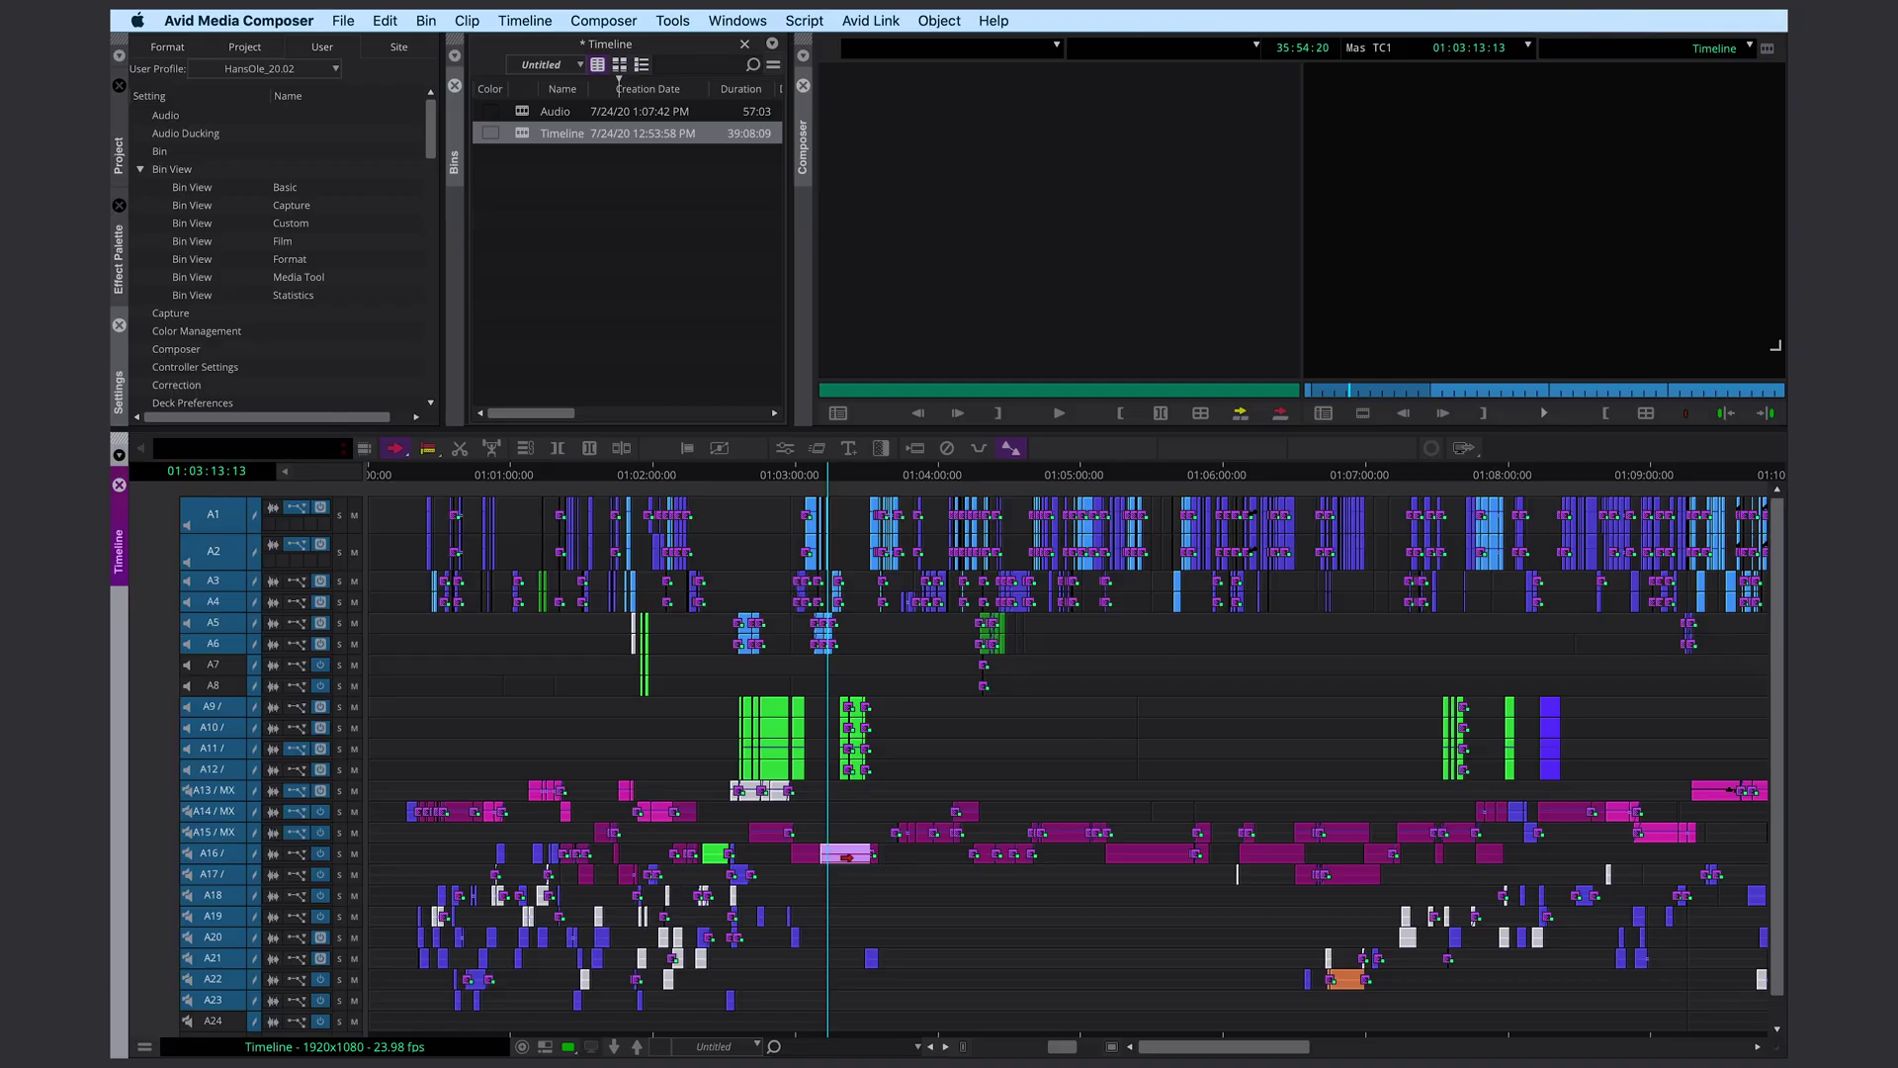
mouse_move(939, 782)
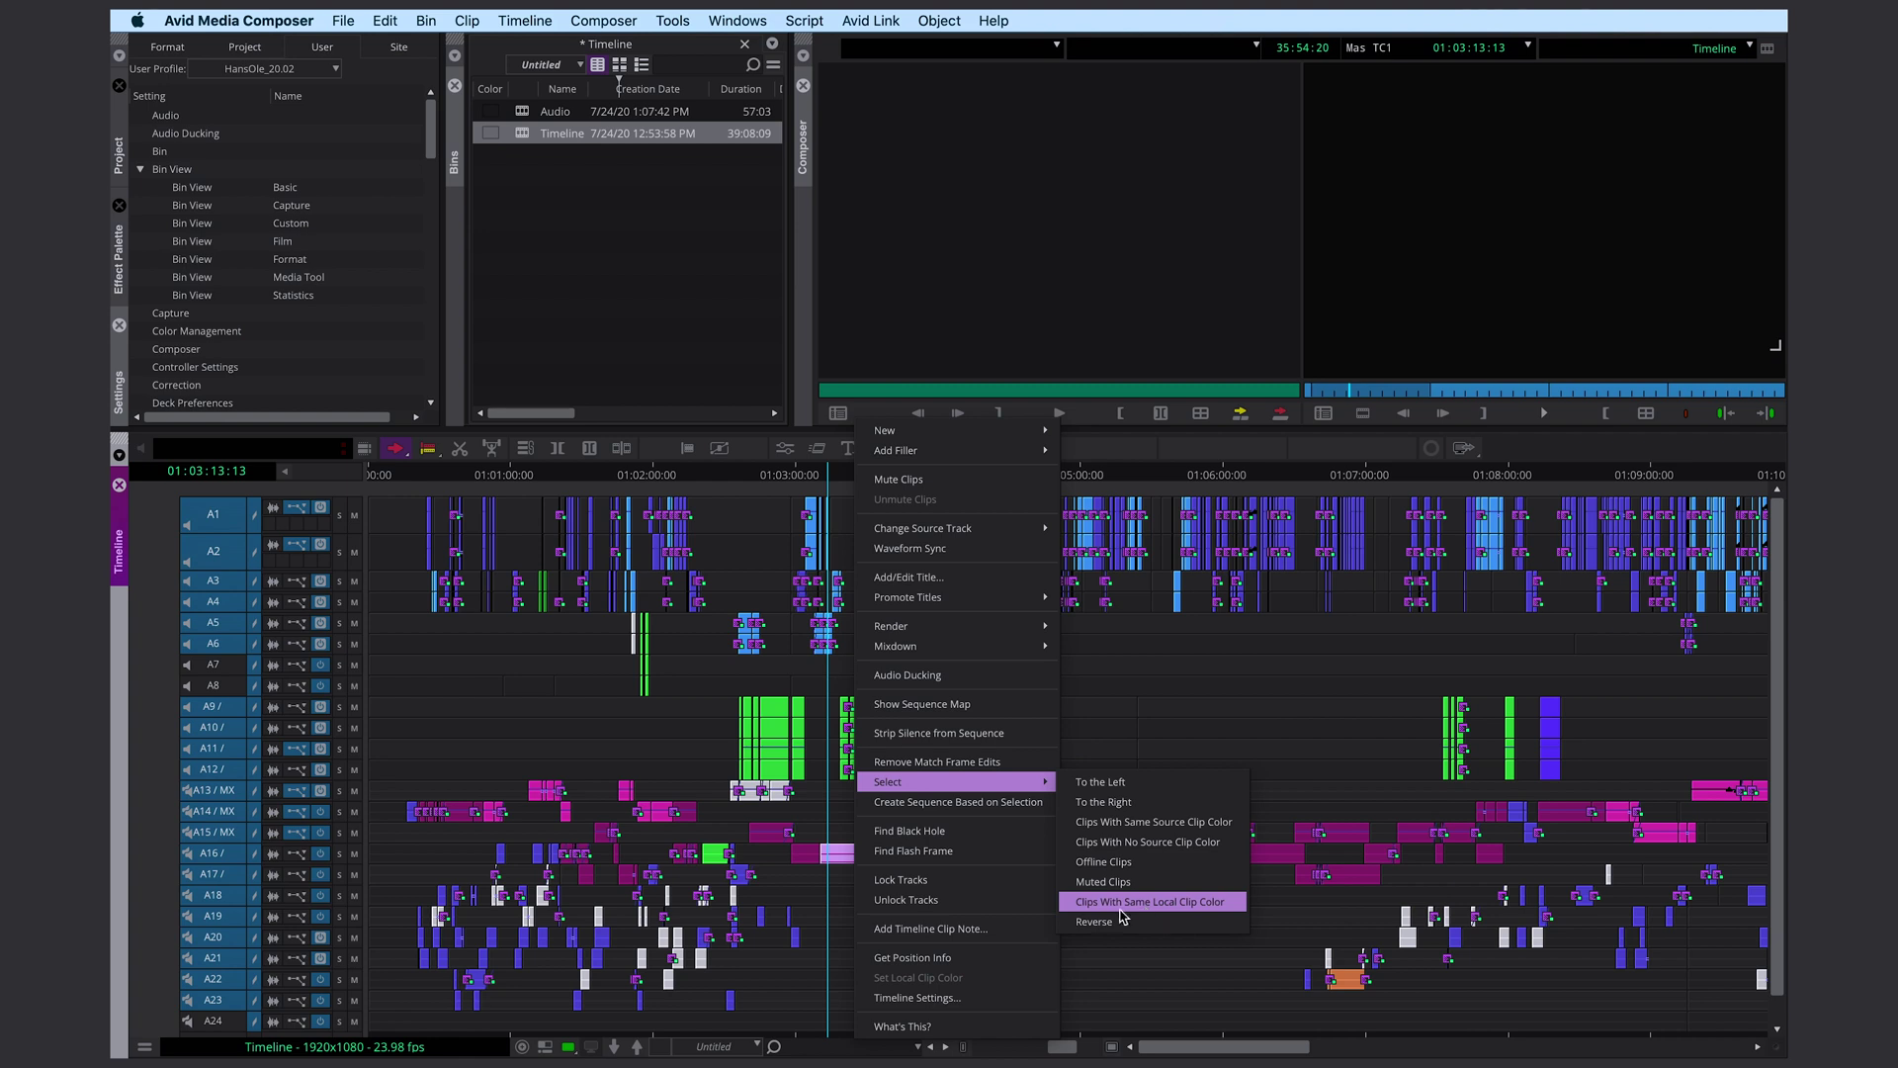